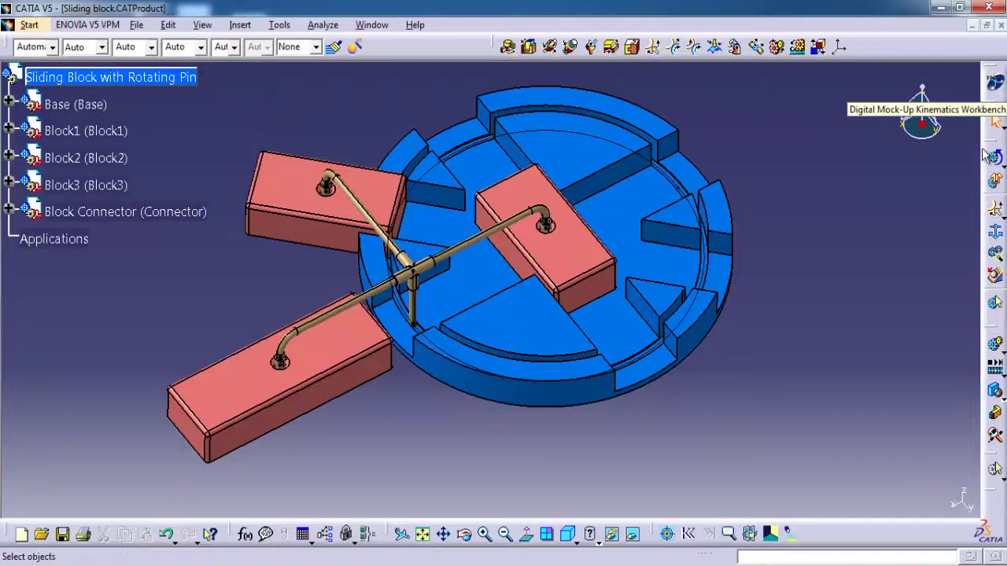
- Create a new mechanism named Sliding Block, set the Base as its fixed part, and expand the mechanism in the tree
left_click(996, 235)
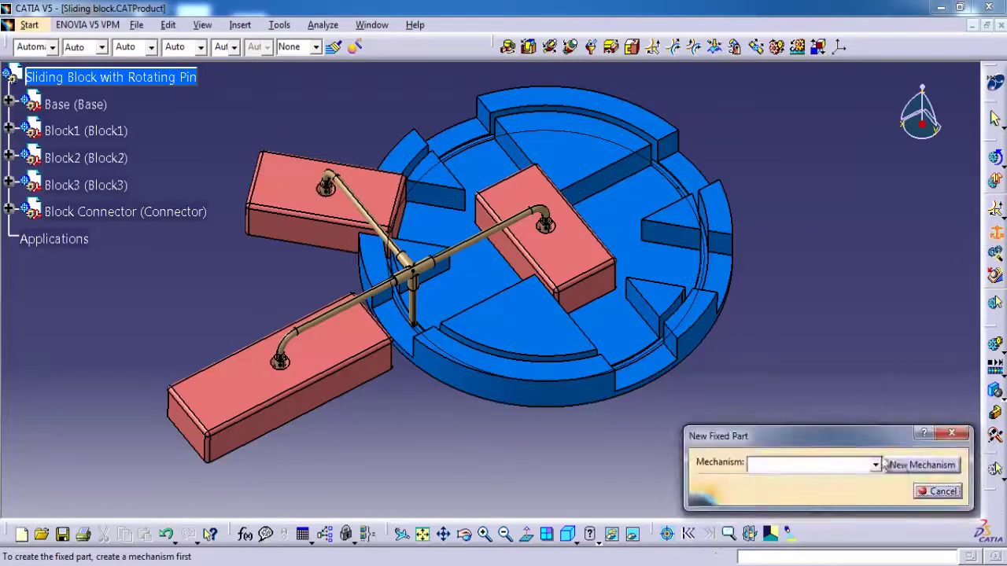
left_click(906, 464)
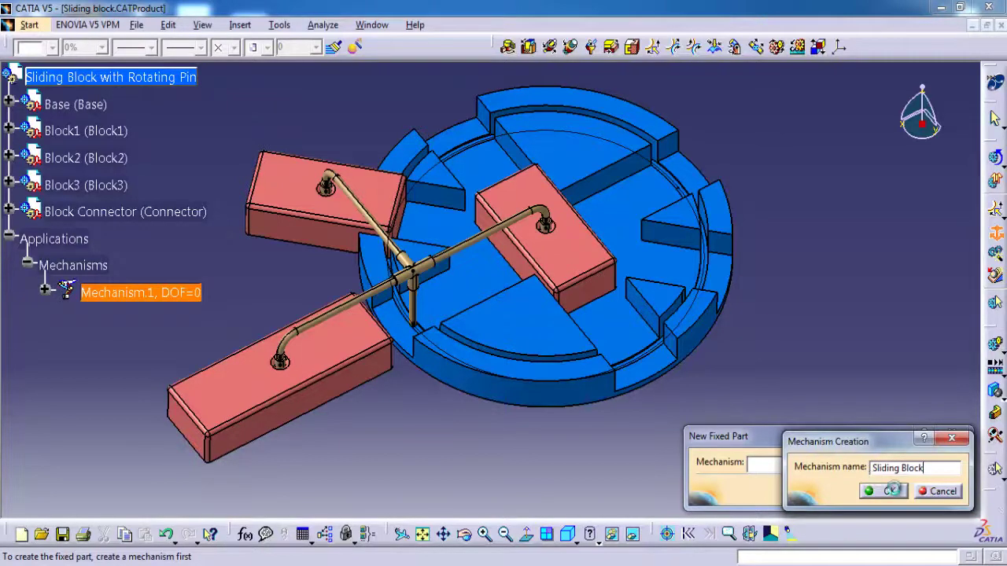
type("Sliding Block")
left_click(891, 490)
left_click(599, 405)
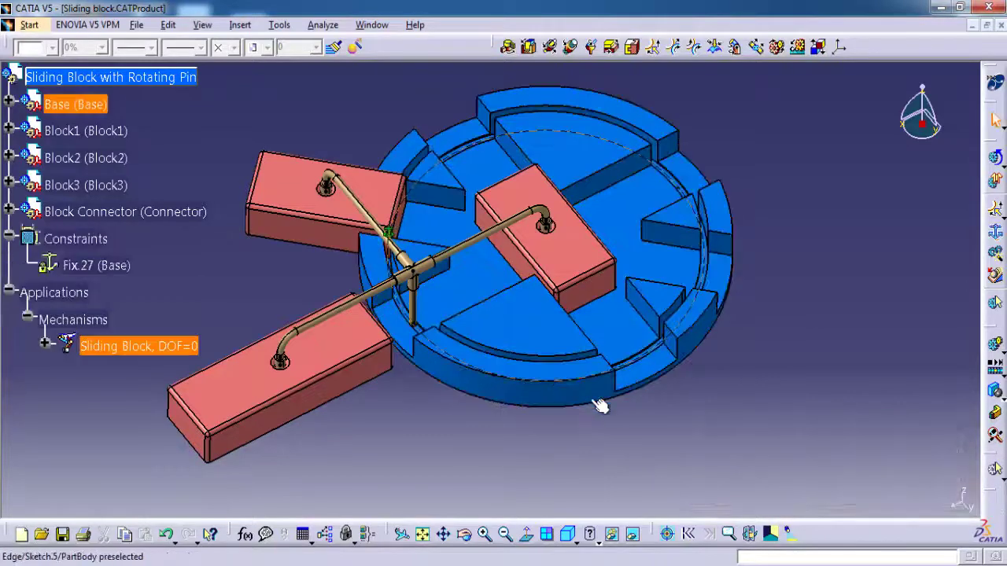
left_click(45, 347)
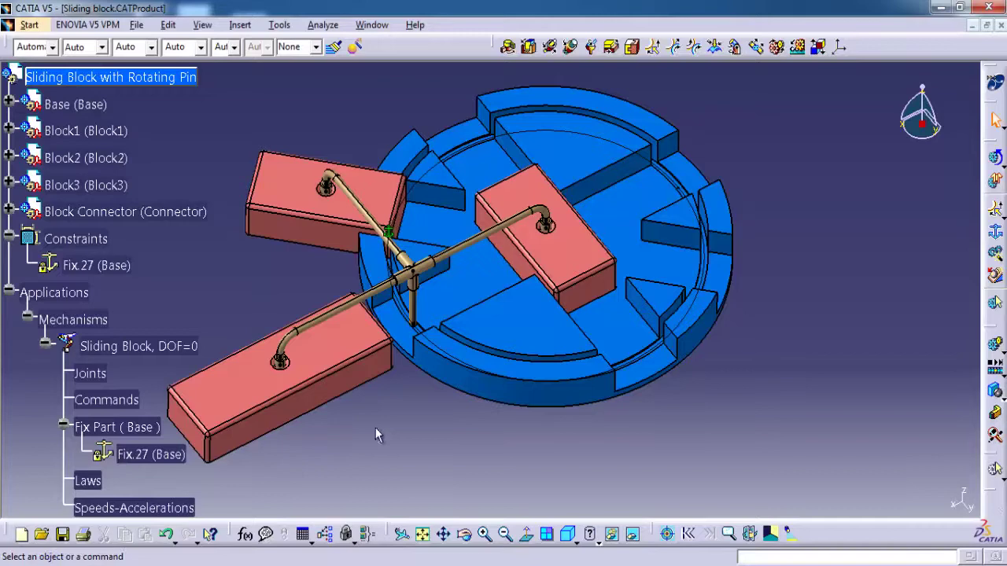
- Create a prismatic joint between Block2 and the Base, using their lower slot-direction edges as lines and adjacent side faces as planes
middle_click_drag(508, 382, 546, 384)
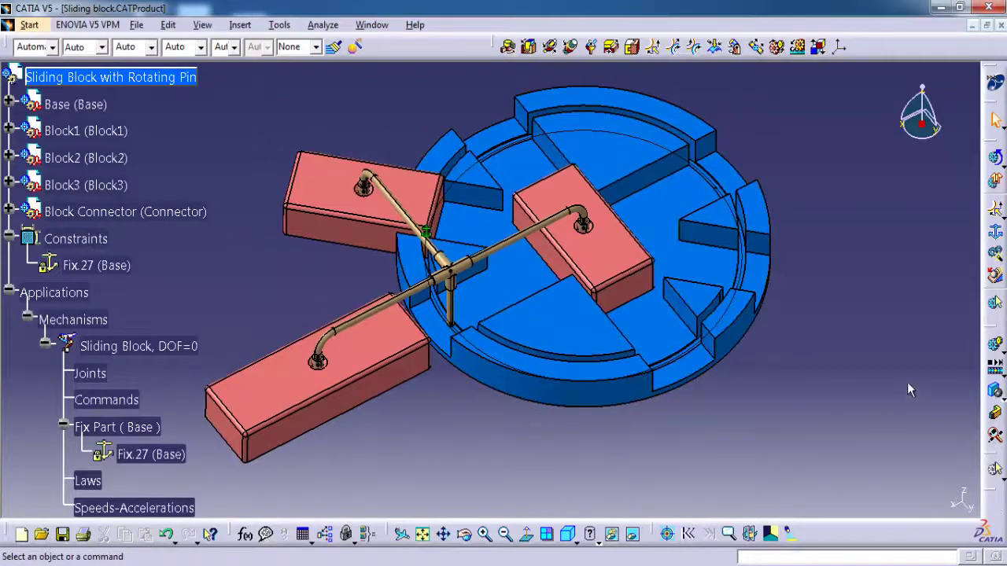
middle_click_drag(690, 389, 589, 346)
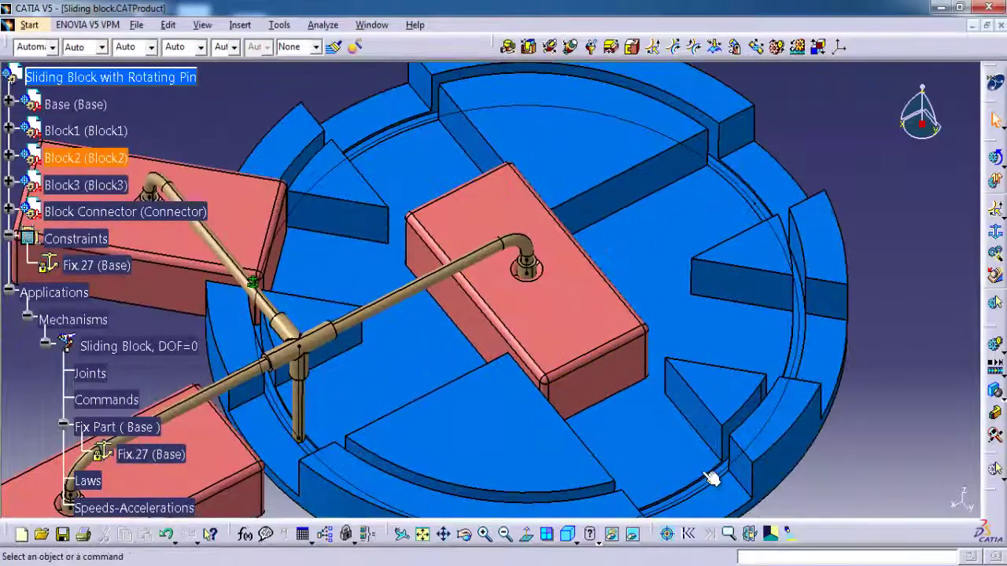
left_click(531, 49)
middle_click_drag(532, 326, 536, 252)
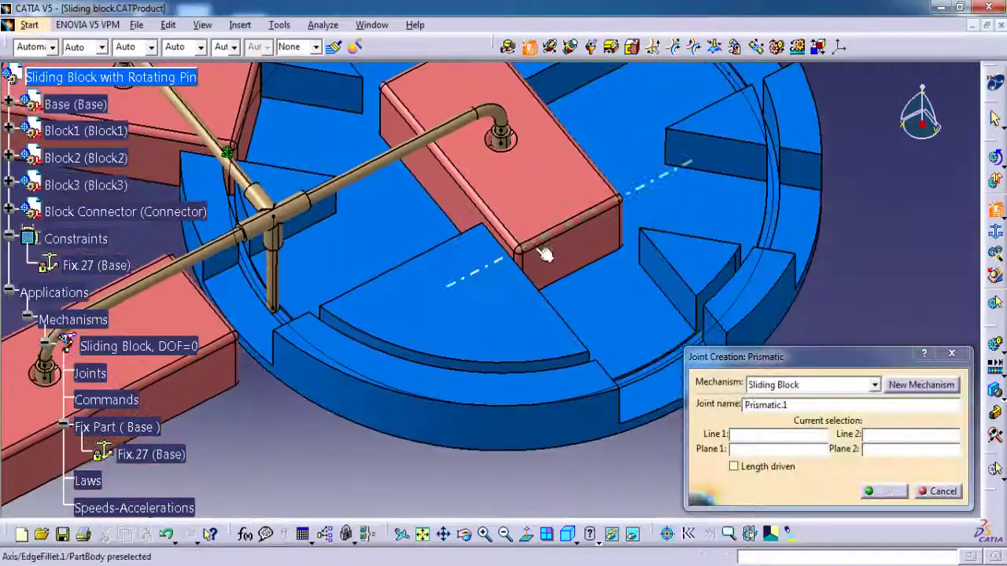
middle_click_drag(613, 237, 516, 341)
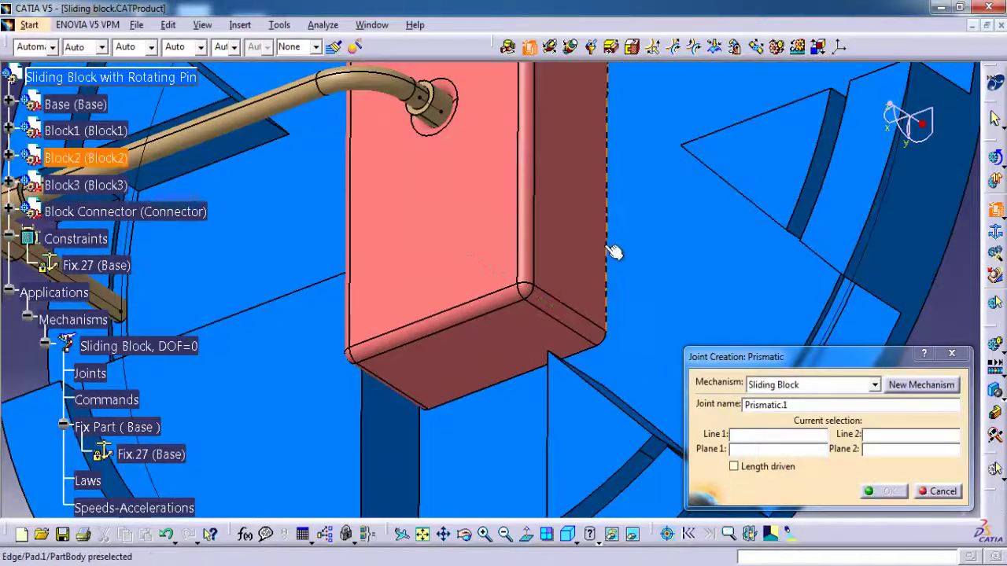
middle_click_drag(588, 258, 682, 198)
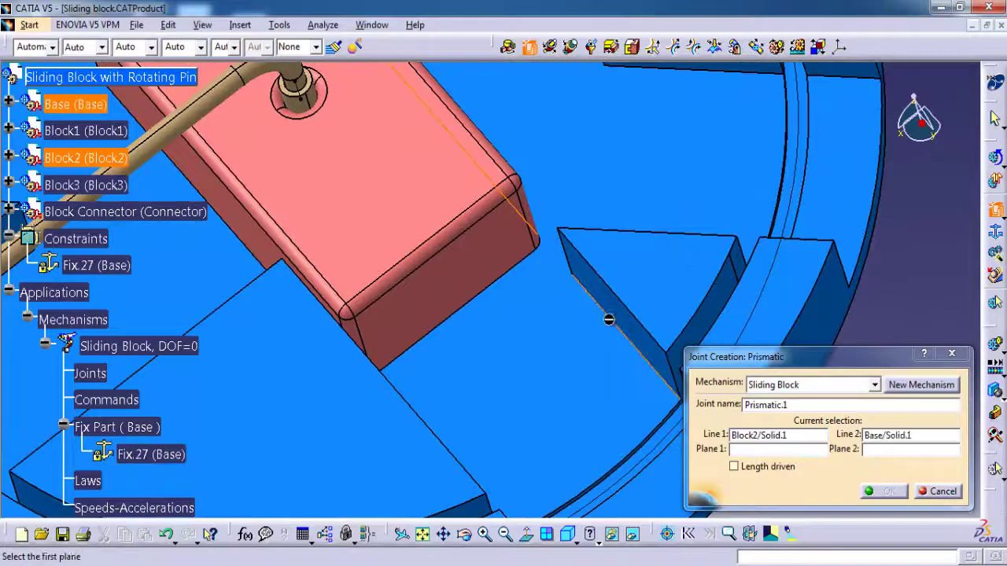
middle_click_drag(544, 295, 488, 207)
middle_click_drag(454, 359, 636, 221)
left_click(633, 247)
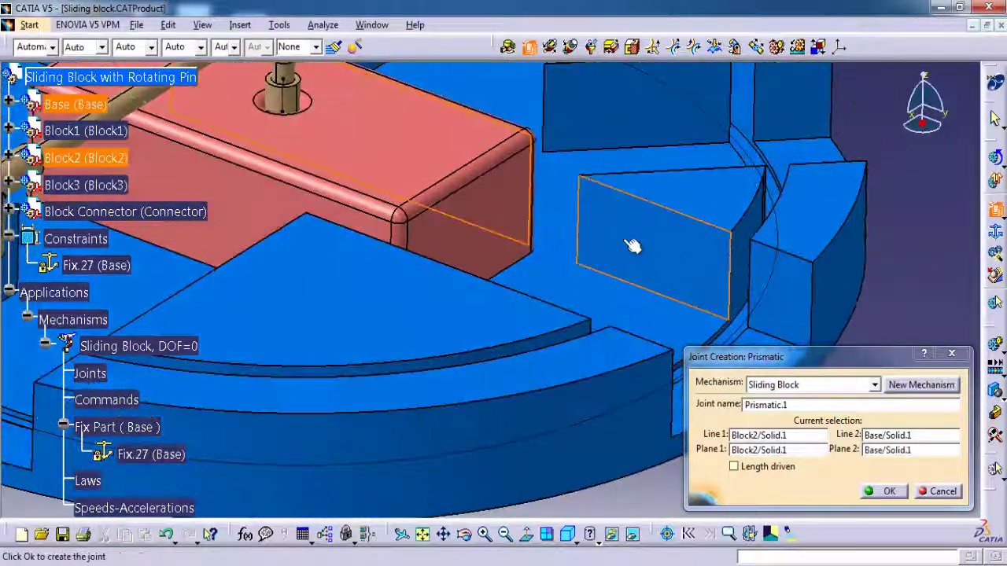
left_click(870, 496)
- Expand the Joints branch of the Sliding Block mechanism in the specification tree
middle_click_drag(590, 382, 648, 397)
left_click(648, 396)
scroll(87, 425, "down", 5)
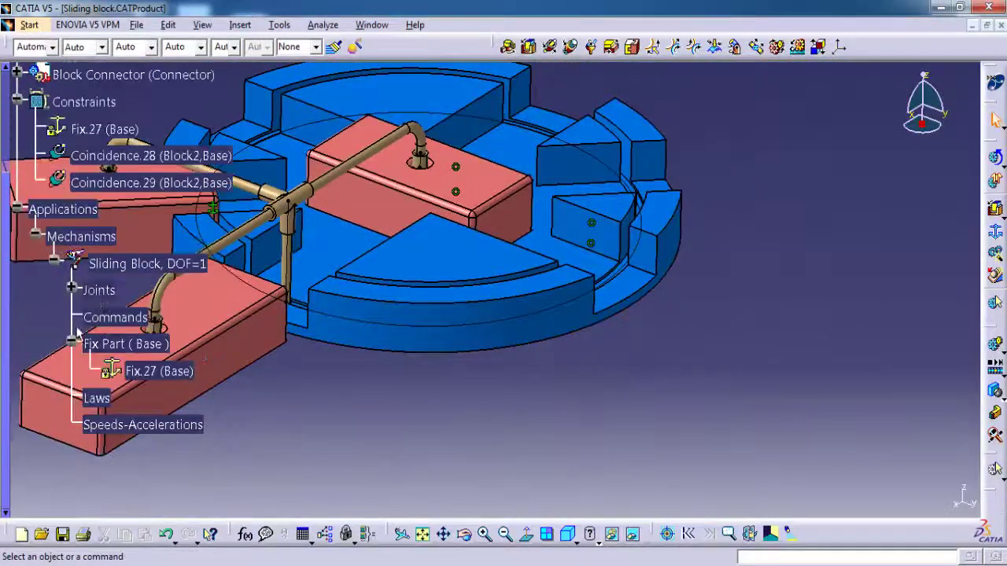
left_click(73, 290)
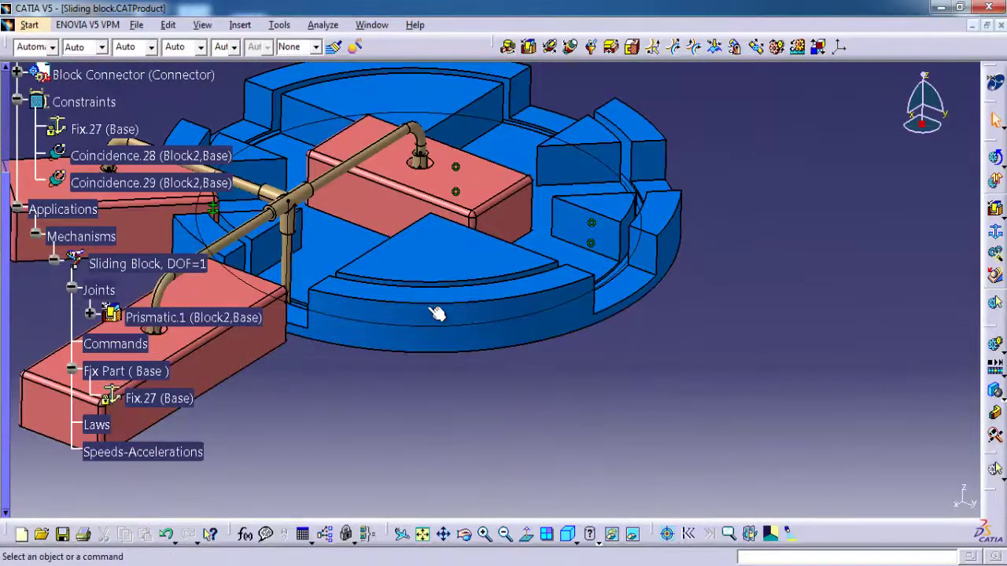
- Create a revolute joint between the Block Connector pin and Block2's hole, with a plane offset of -20 mm between collar and block top faces
middle_click_drag(438, 315, 546, 404)
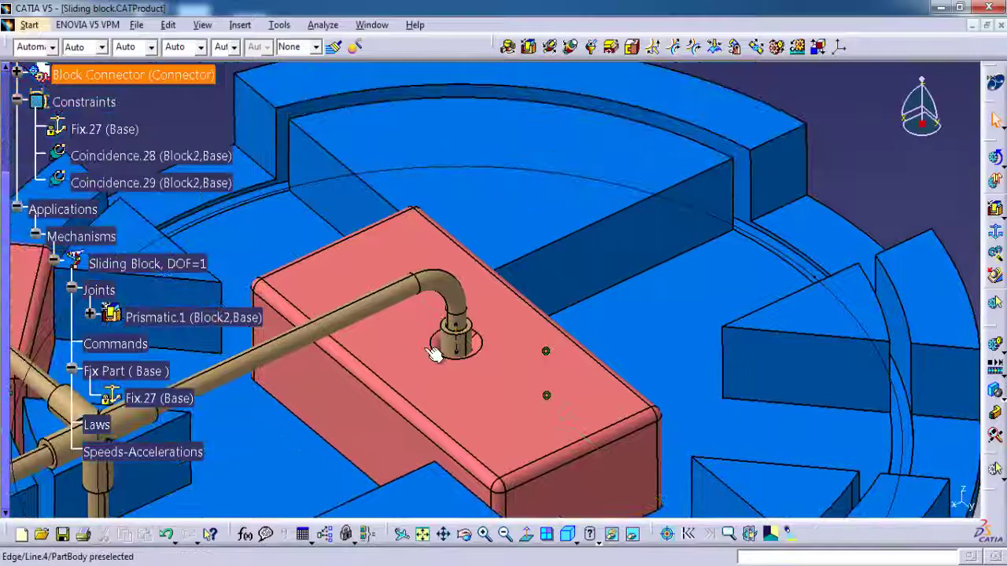
left_click(508, 46)
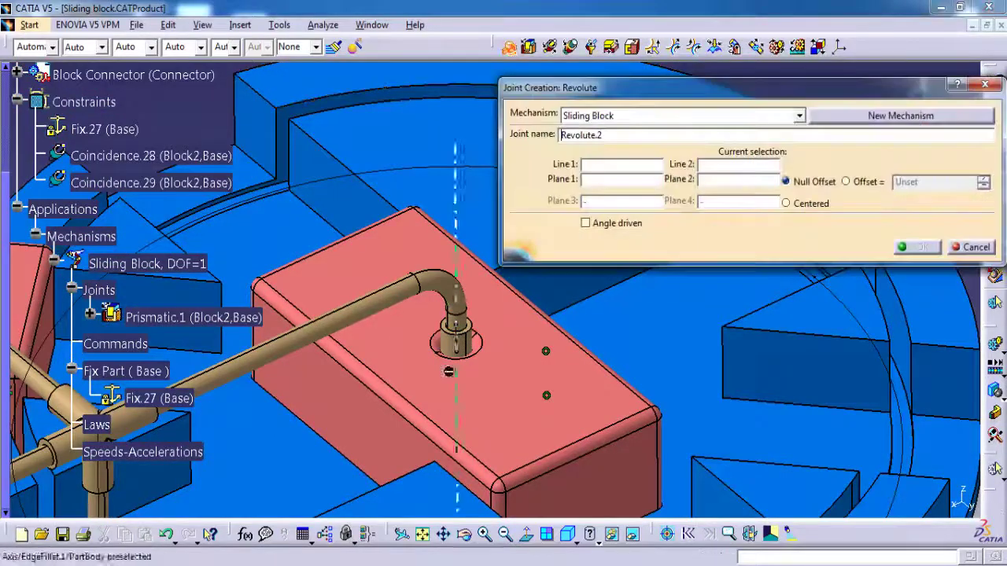
middle_click_drag(508, 338, 474, 181)
left_click(365, 319)
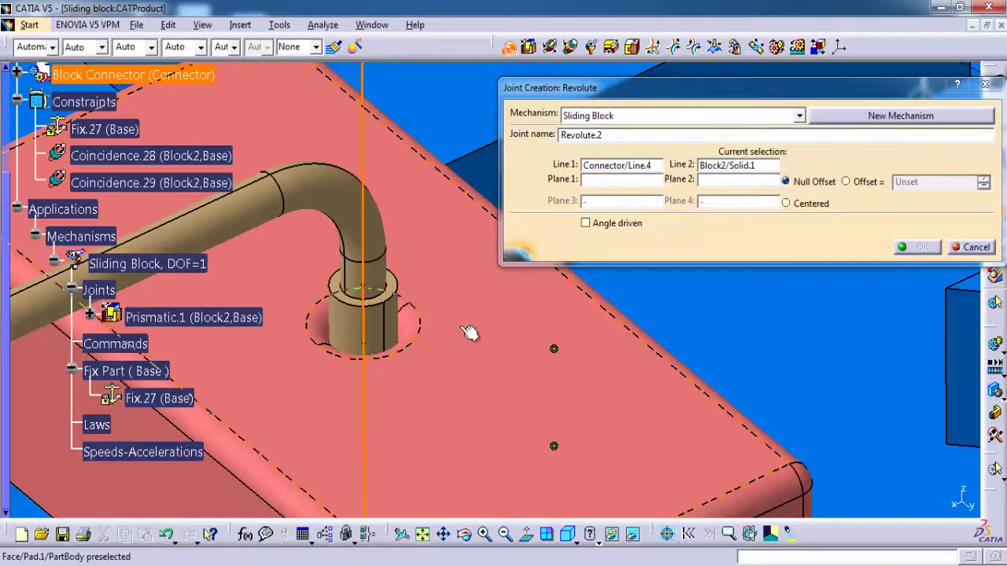
middle_click_drag(468, 333, 400, 292)
left_click(345, 287)
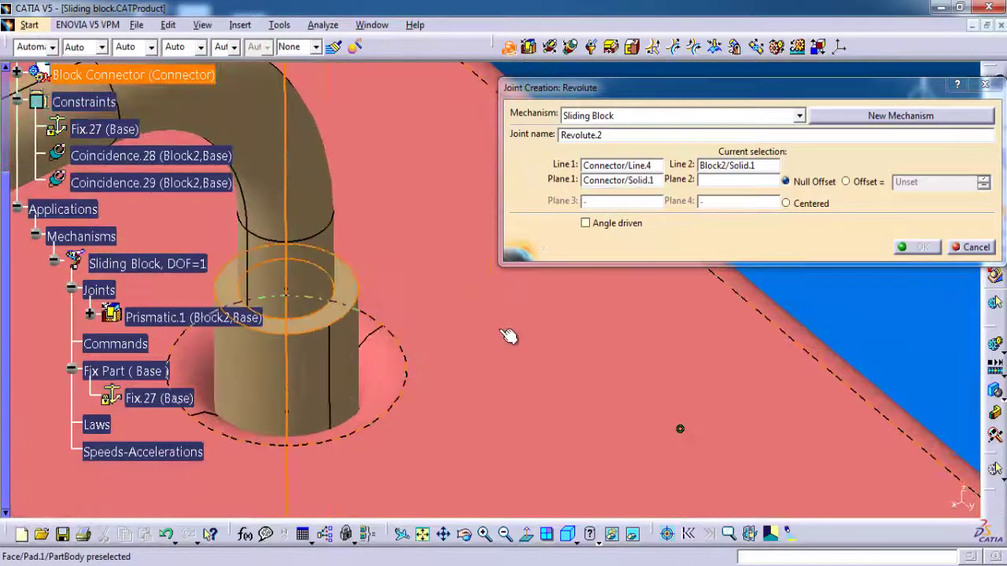
left_click(858, 183)
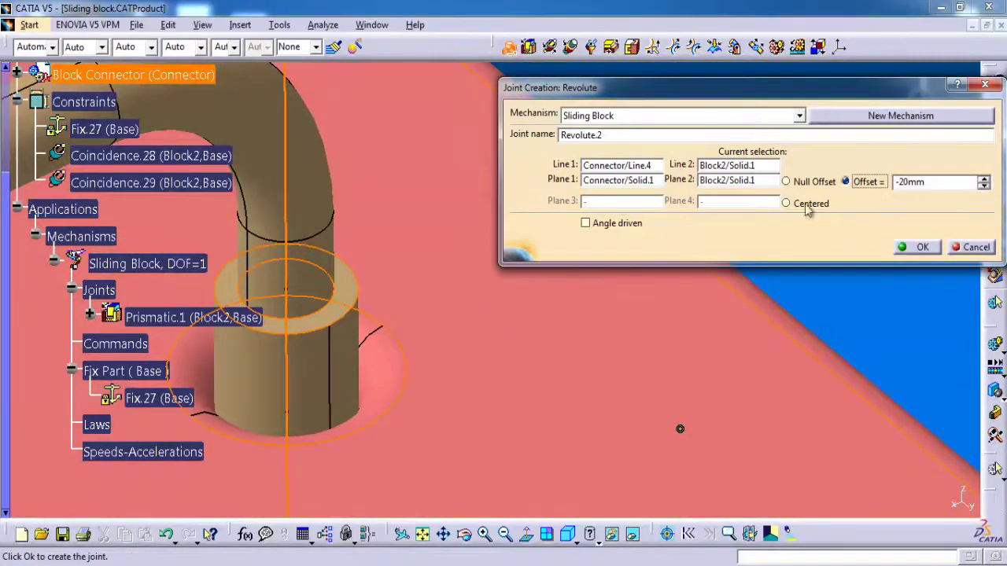
middle_click_drag(633, 377, 586, 405)
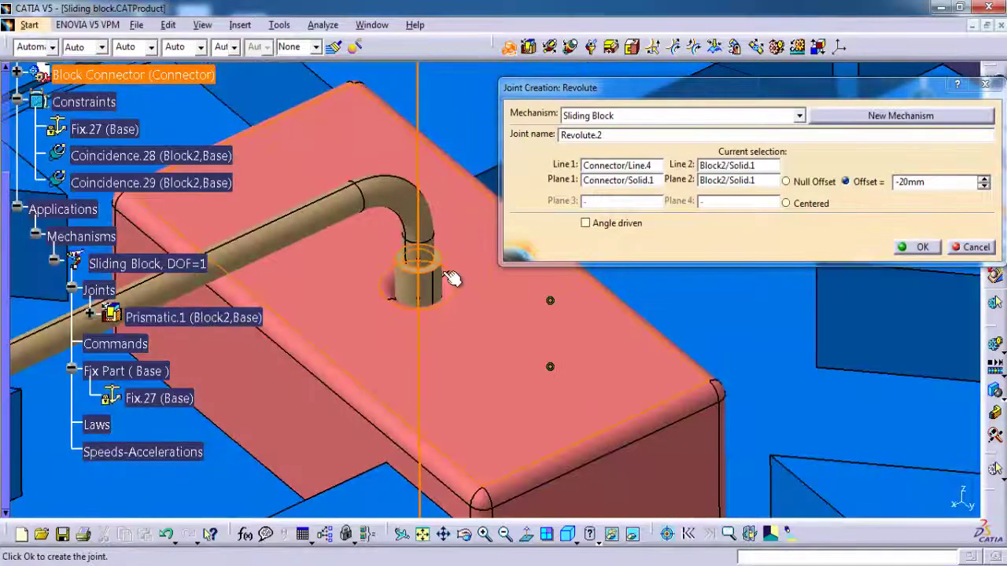
left_click(917, 252)
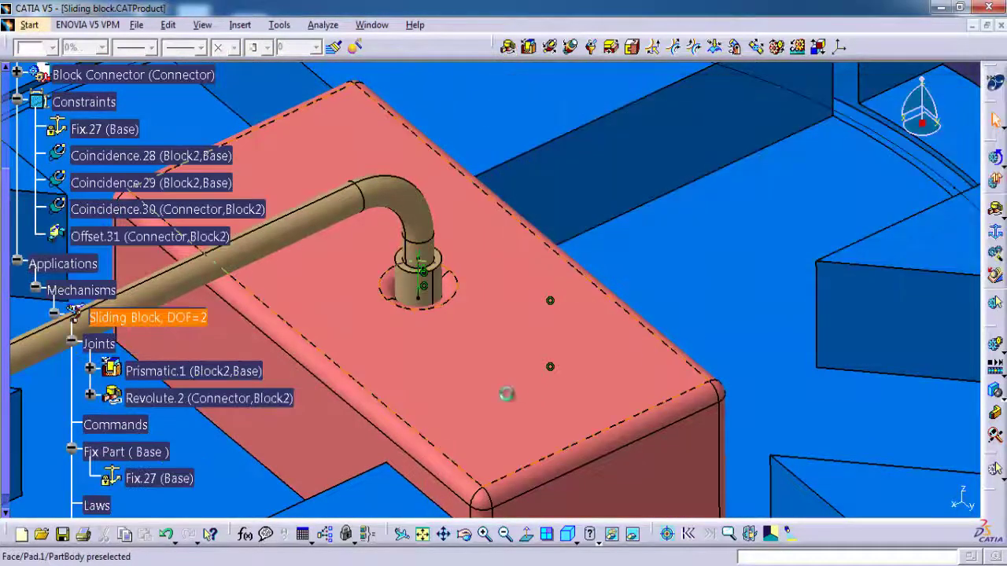
- Create a prismatic joint between Block1 and the Base, using the block's lower edge, the matching slot edge and their side faces
middle_click_drag(509, 396, 574, 292)
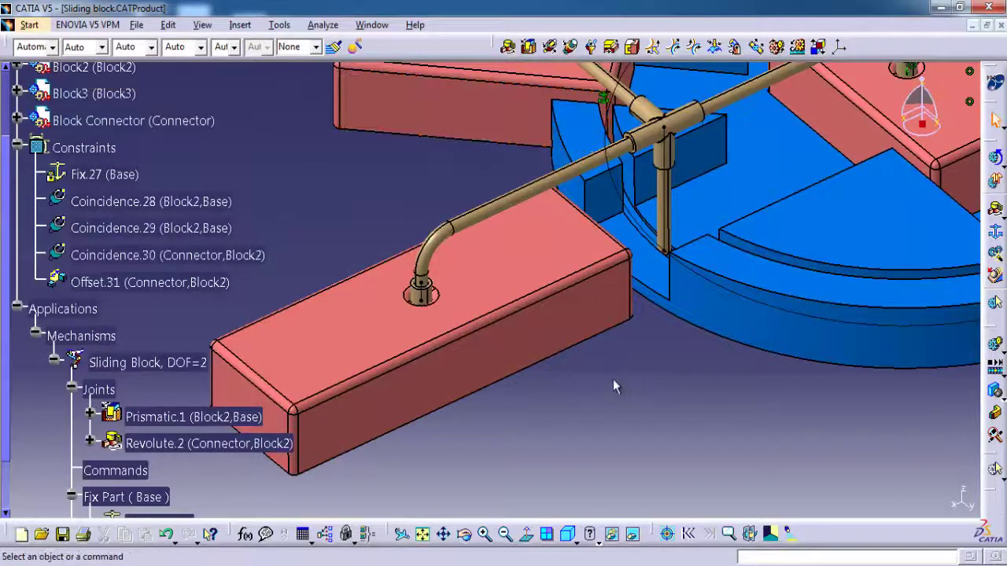
middle_click_drag(617, 387, 604, 370)
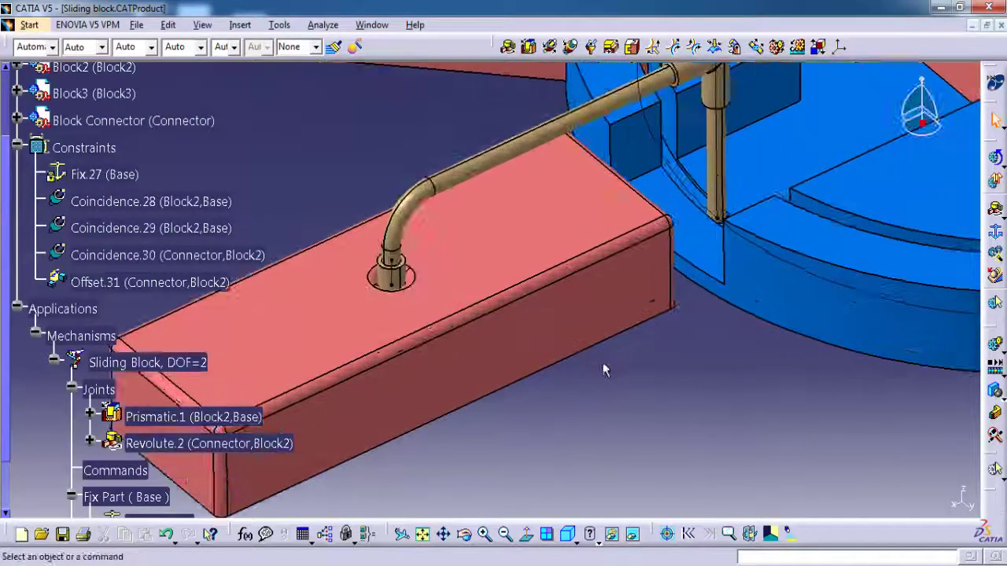
left_click(527, 47)
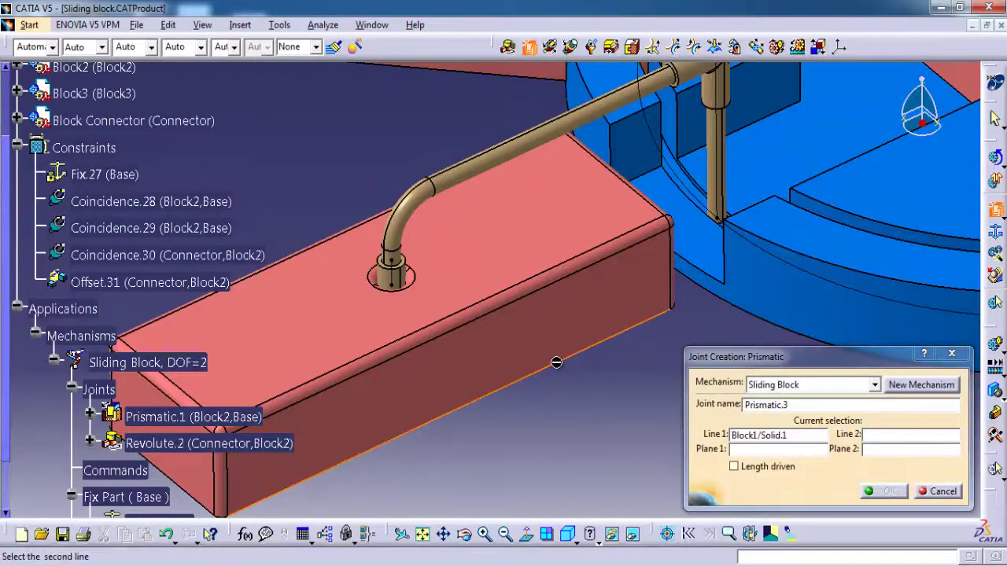
middle_click_drag(556, 363, 411, 315)
middle_click_drag(516, 277, 583, 278)
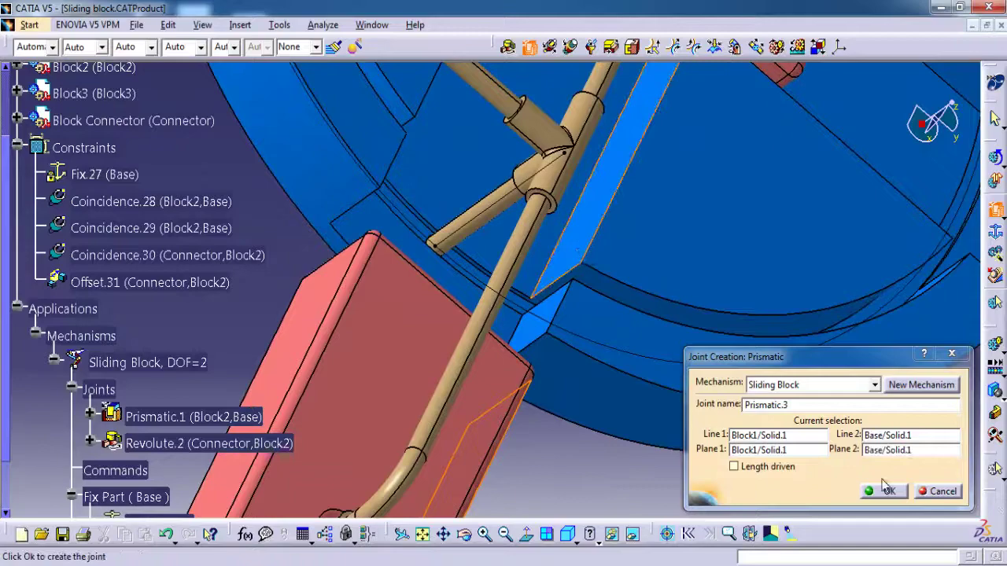
left_click(887, 491)
- Create a prismatic joint between Block3 and the Base from their matching edges and side faces, and end the joint command
middle_click_drag(582, 448, 466, 211)
left_click(598, 312)
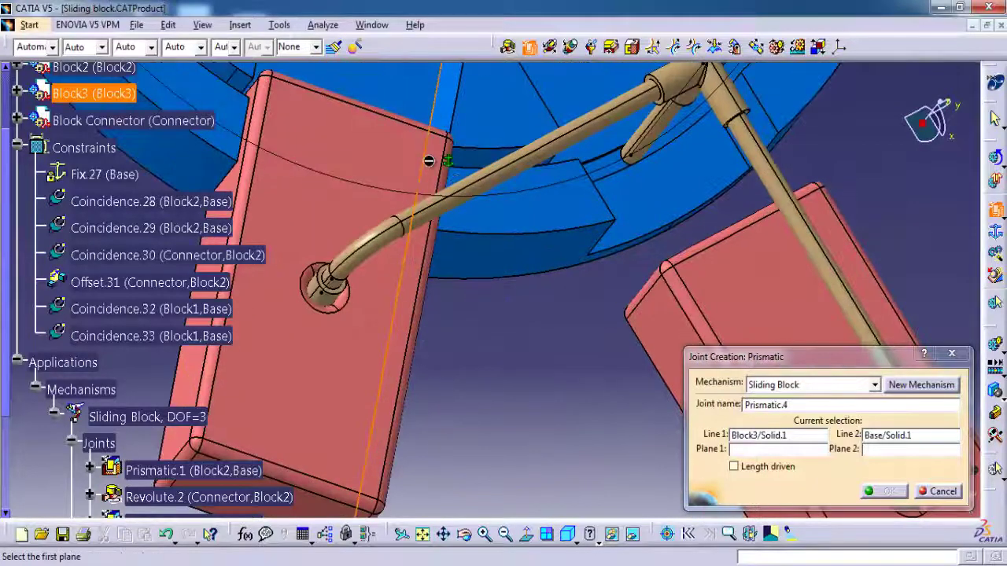
middle_click_drag(435, 184, 547, 374)
left_click(508, 406)
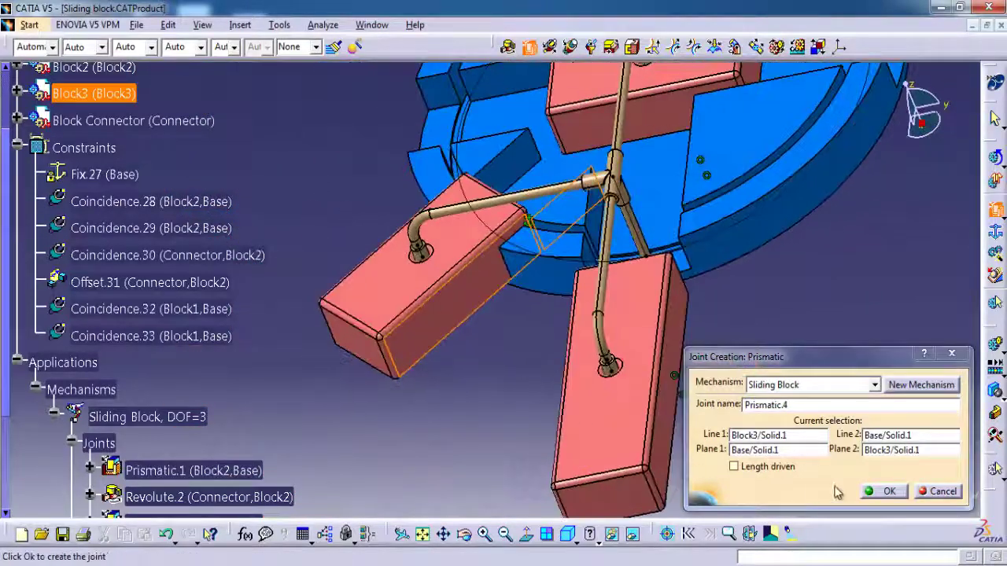
left_click(889, 491)
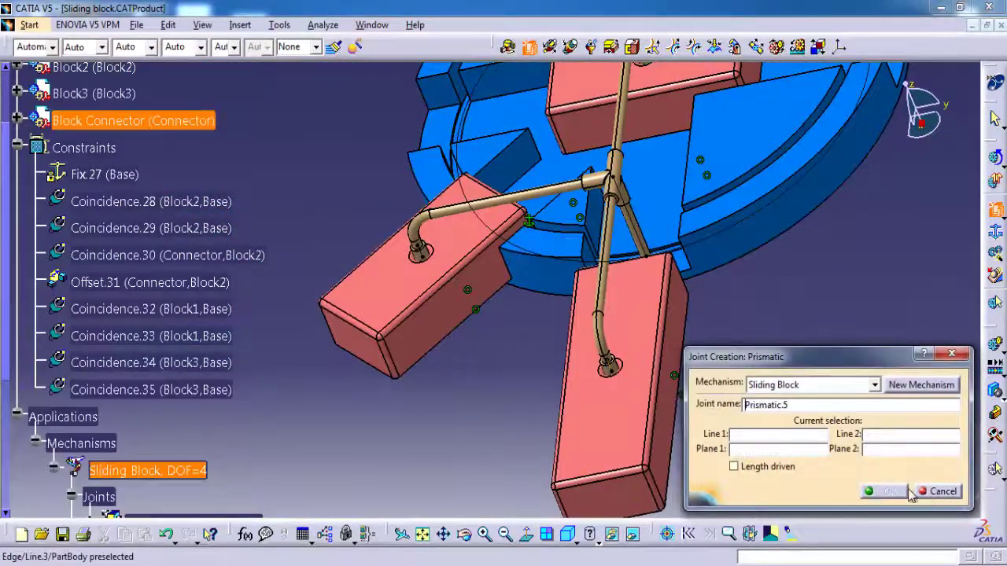
left_click(936, 491)
- Create a revolute joint between the Block Connector pin and Block1's hole, with a plane offset of -20 mm between collar and block top faces
middle_click_drag(798, 384, 598, 419)
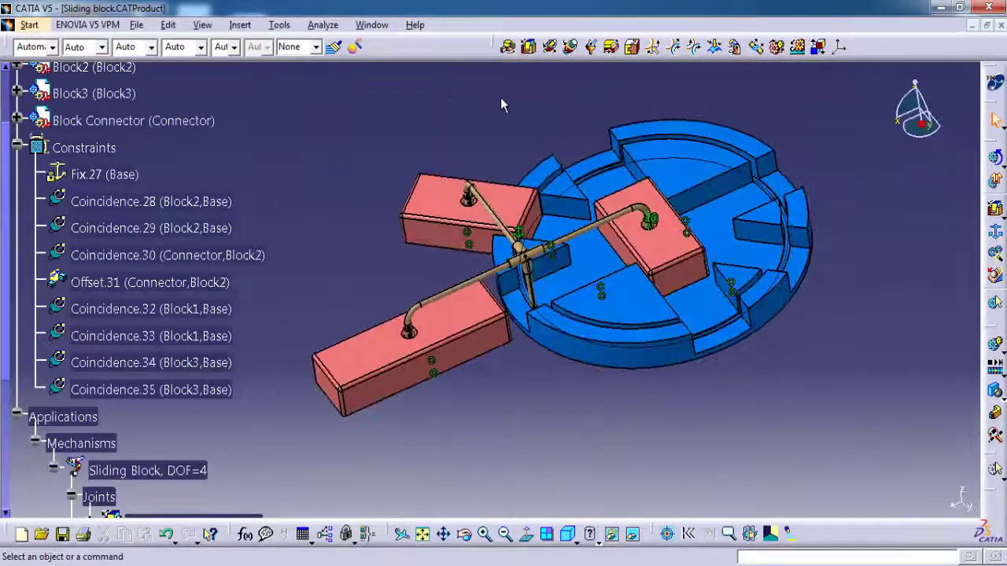
left_click(630, 323)
middle_click_drag(630, 322, 622, 313)
middle_click_drag(377, 476, 476, 393)
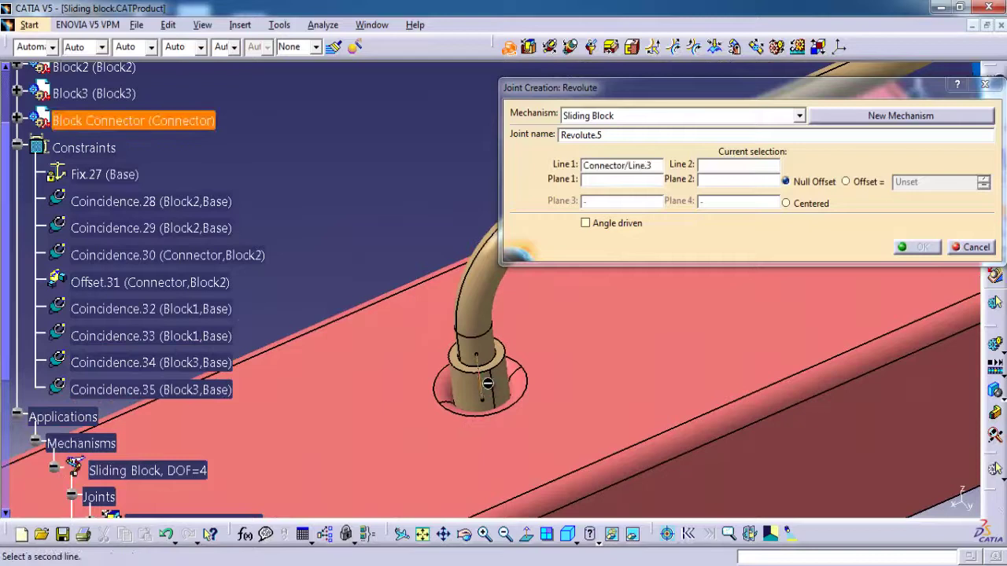
left_click(529, 391)
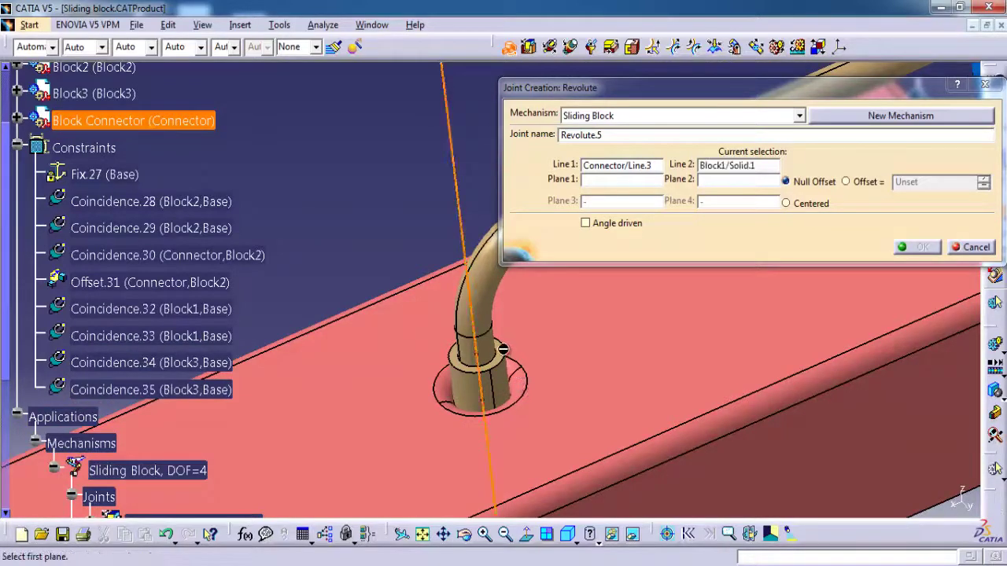
left_click(513, 355)
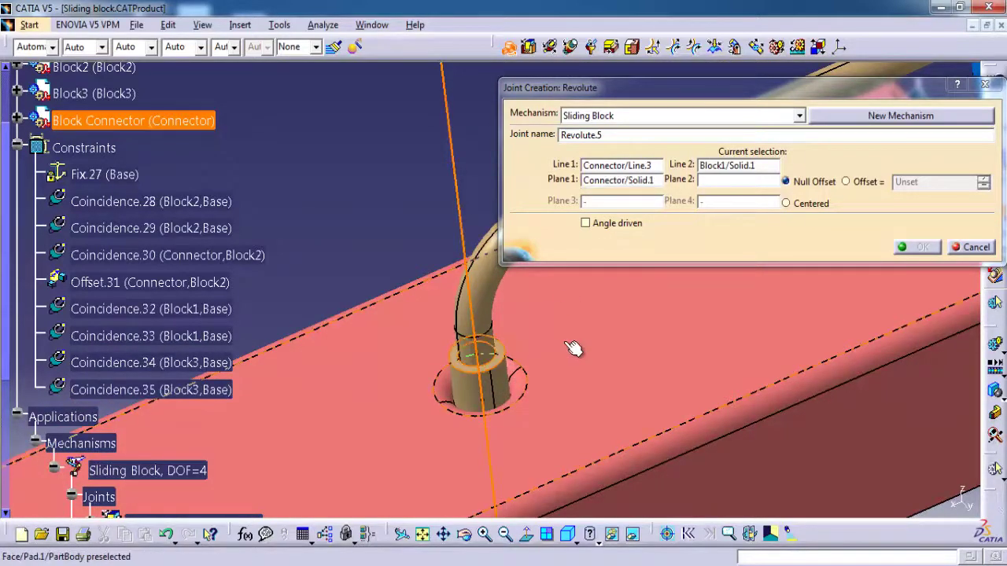
left_click(574, 348)
left_click(846, 182)
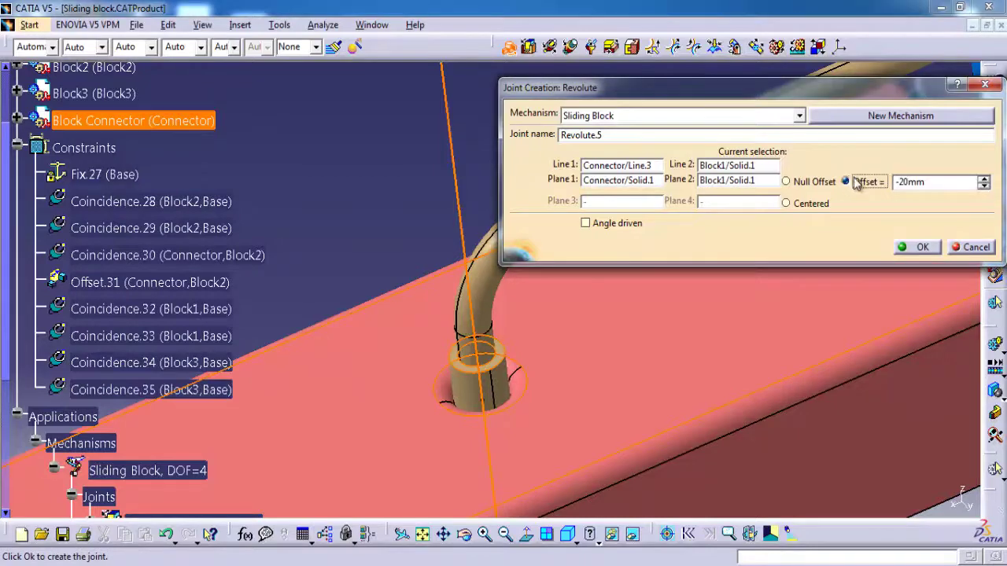
left_click(912, 248)
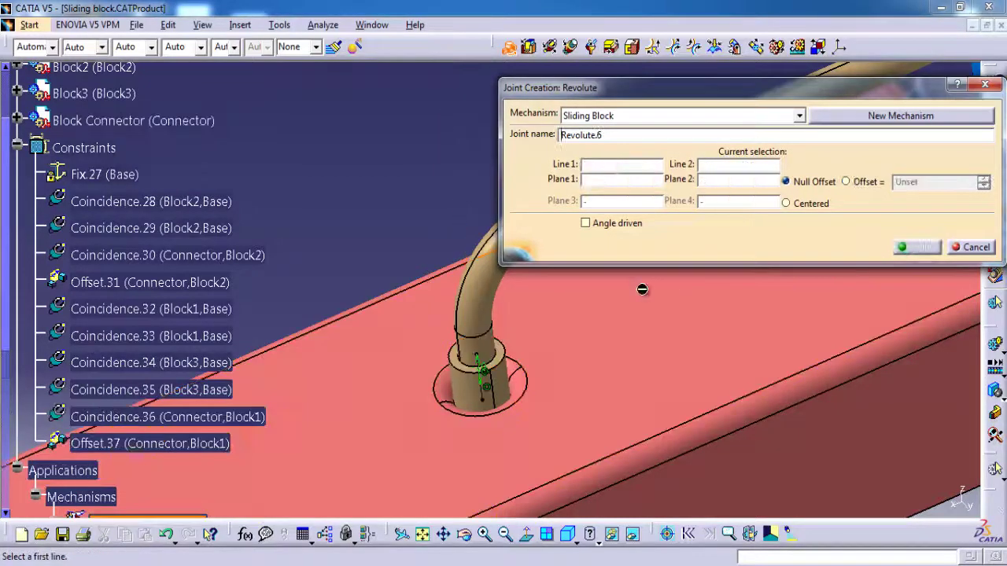
- Create a revolute joint between the Block Connector pin and Block3's hole, with a plane offset of -20 mm, and end the joint command
middle_click_drag(640, 288, 538, 285)
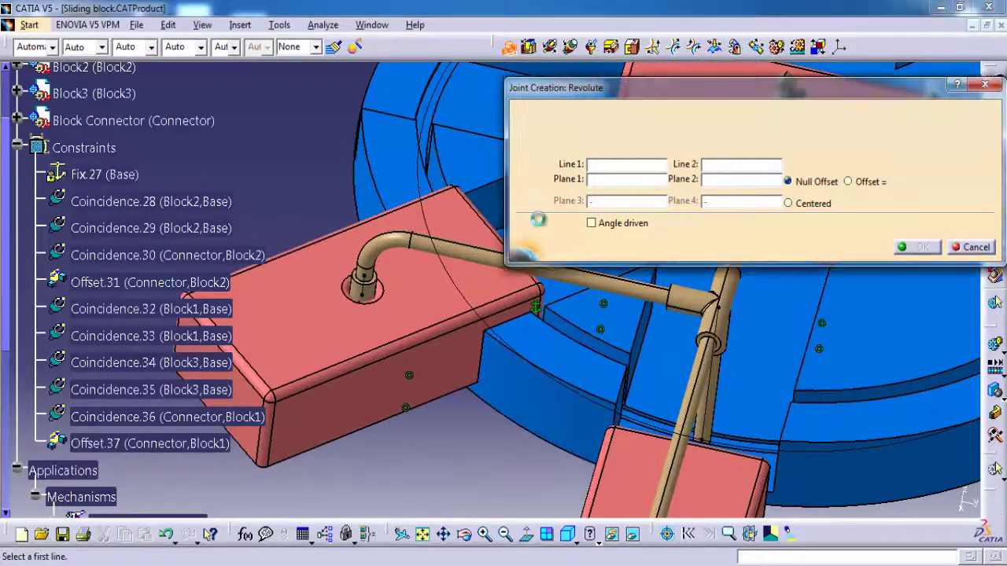
middle_click_drag(606, 317, 529, 340)
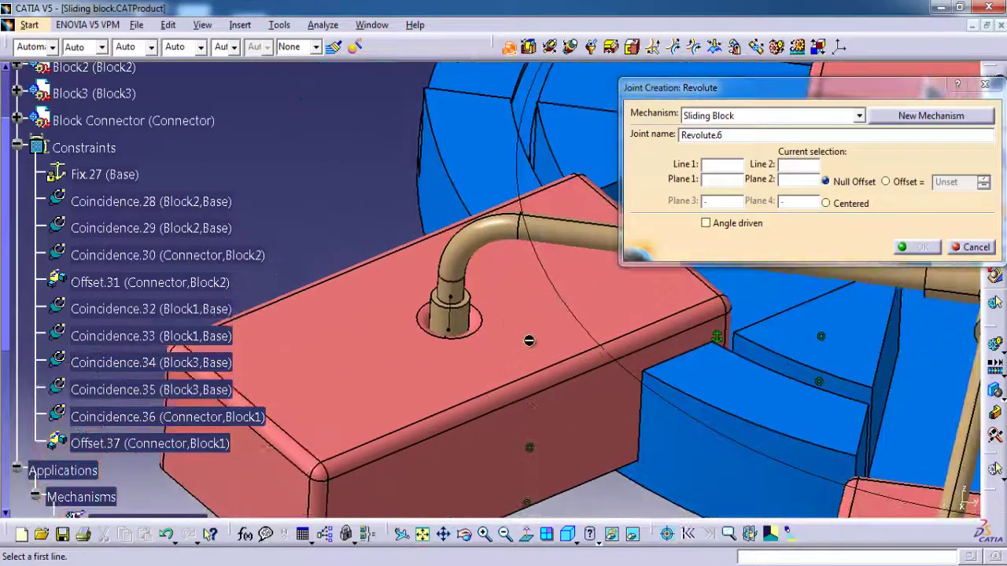
left_click(456, 321)
left_click(477, 326)
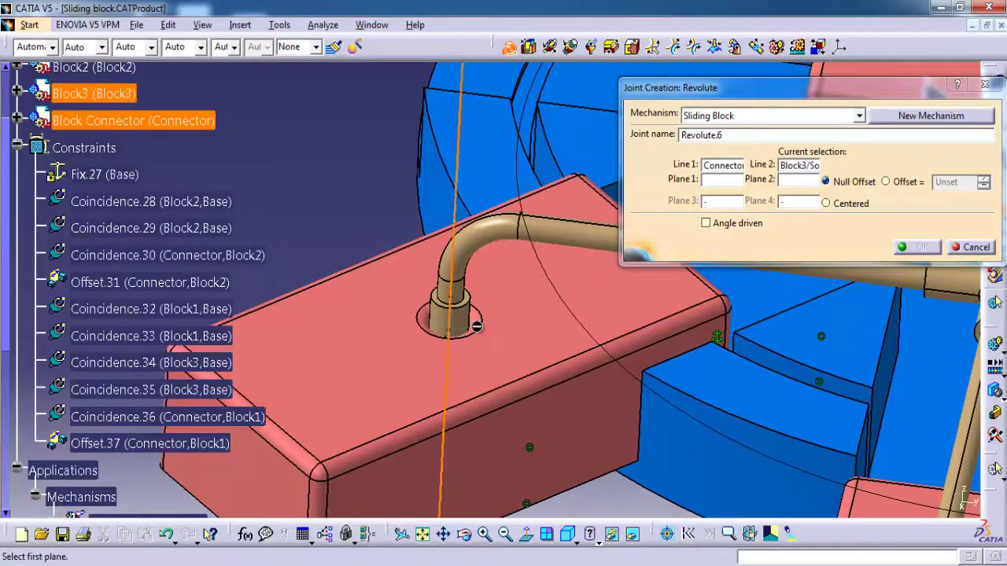
middle_click_drag(476, 325, 531, 303)
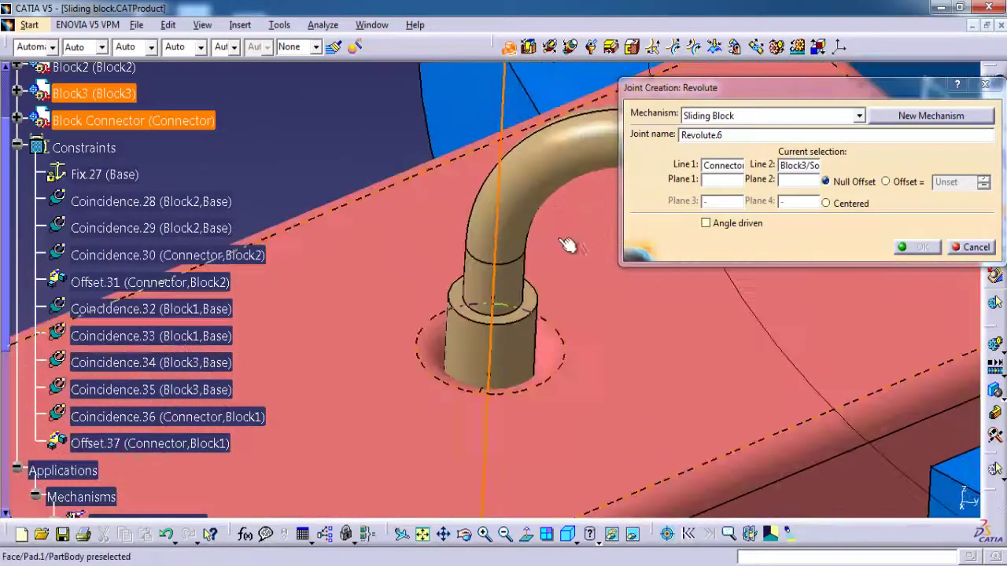
left_click(529, 294)
middle_click_drag(590, 333, 522, 323)
left_click(529, 315)
middle_click_drag(620, 329, 503, 311)
left_click(900, 182)
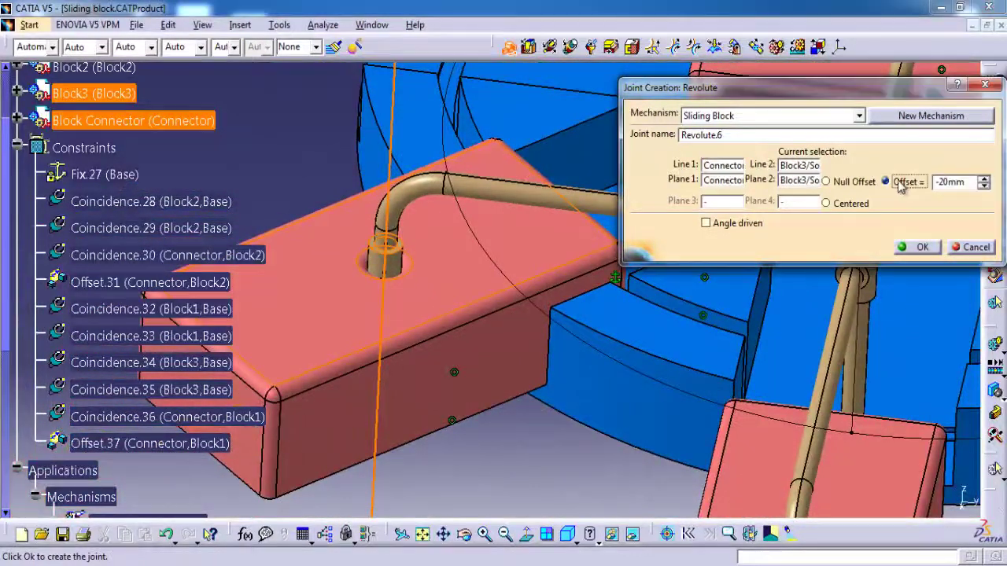
left_click(915, 247)
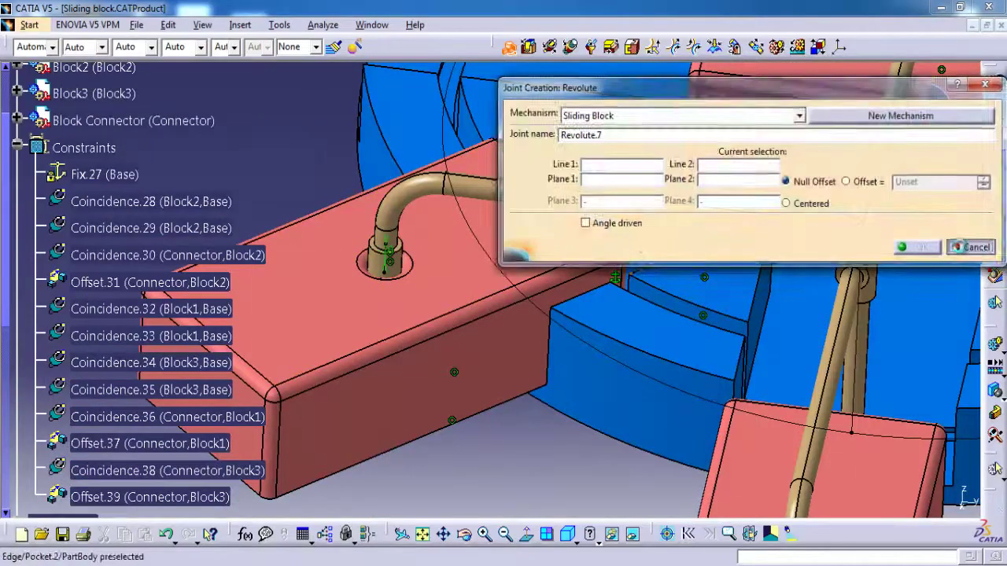
left_click(958, 247)
- Start a point curve joint in the Sliding Block mechanism, using the Base's circular sketch as the curve
middle_click_drag(787, 354, 532, 382)
scroll(477, 382, "up", 1)
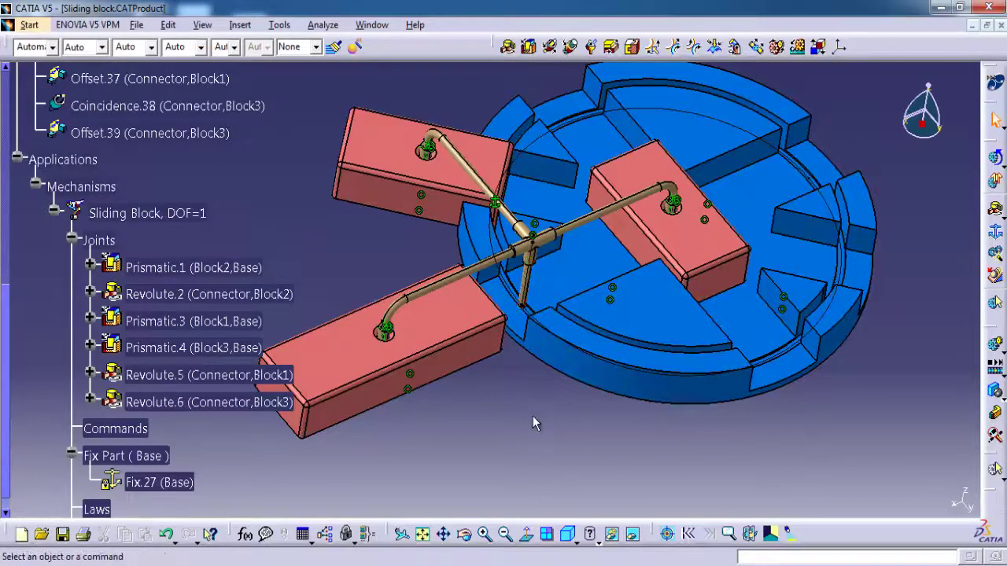
middle_click_drag(562, 398, 442, 462)
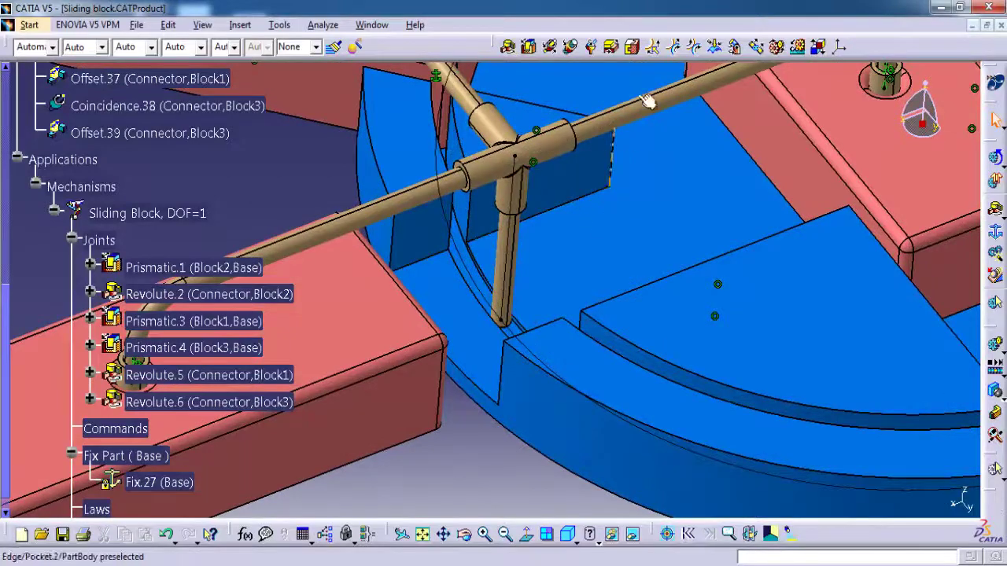
left_click(652, 50)
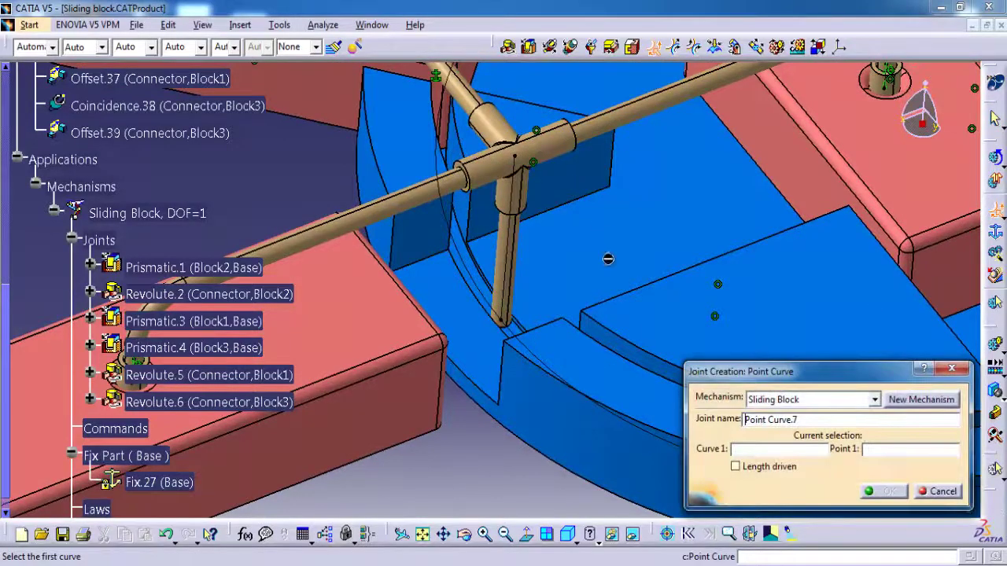
middle_click_drag(608, 259, 665, 119)
middle_click_drag(503, 312, 645, 299)
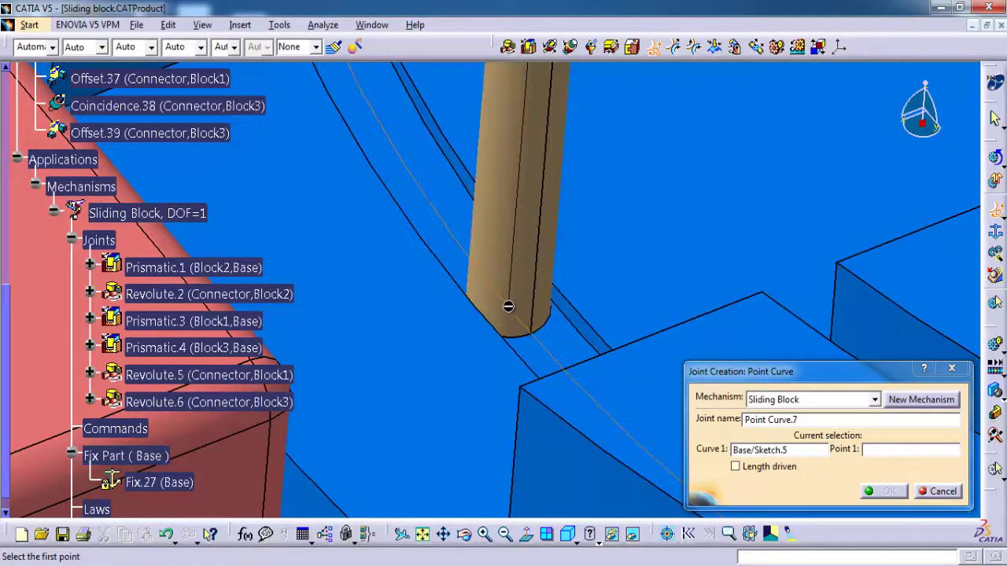
middle_click_drag(526, 336, 567, 280)
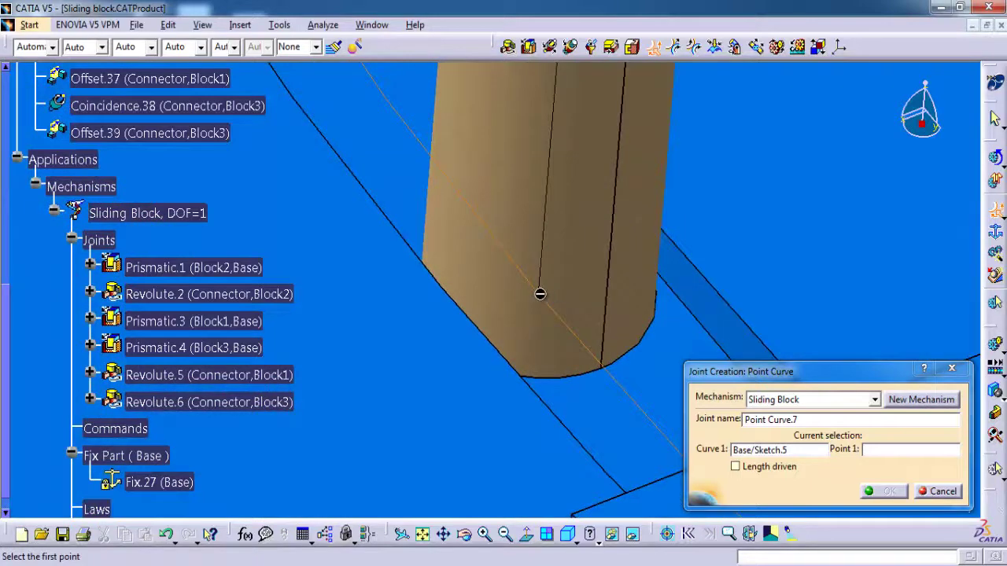
- Hide the Base, choose the lower end point of the Block Connector pin's axis line as the joint's point, and create the joint
scroll(108, 264, "up", 4)
scroll(85, 276, "down", 1)
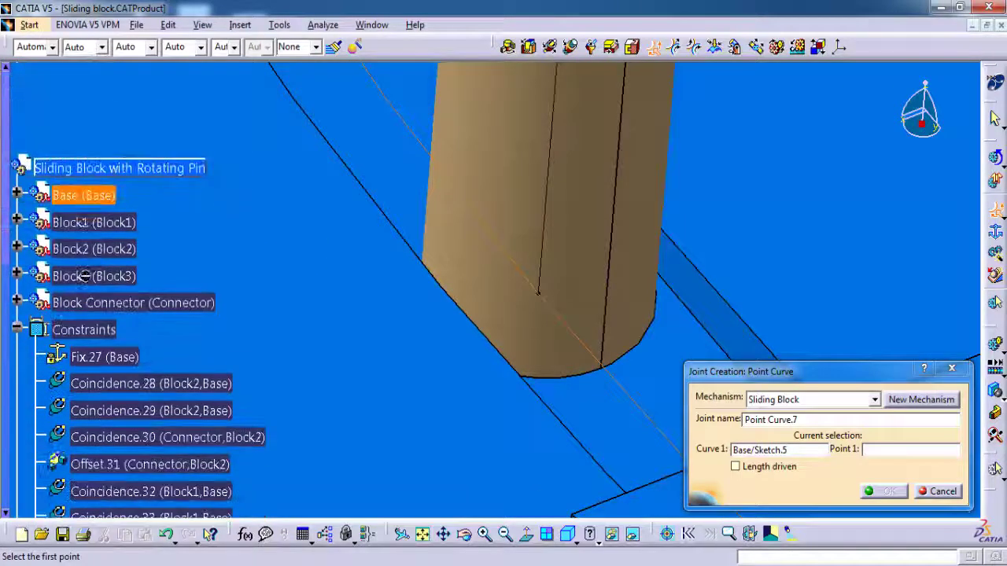
right_click(92, 199)
left_click(126, 244)
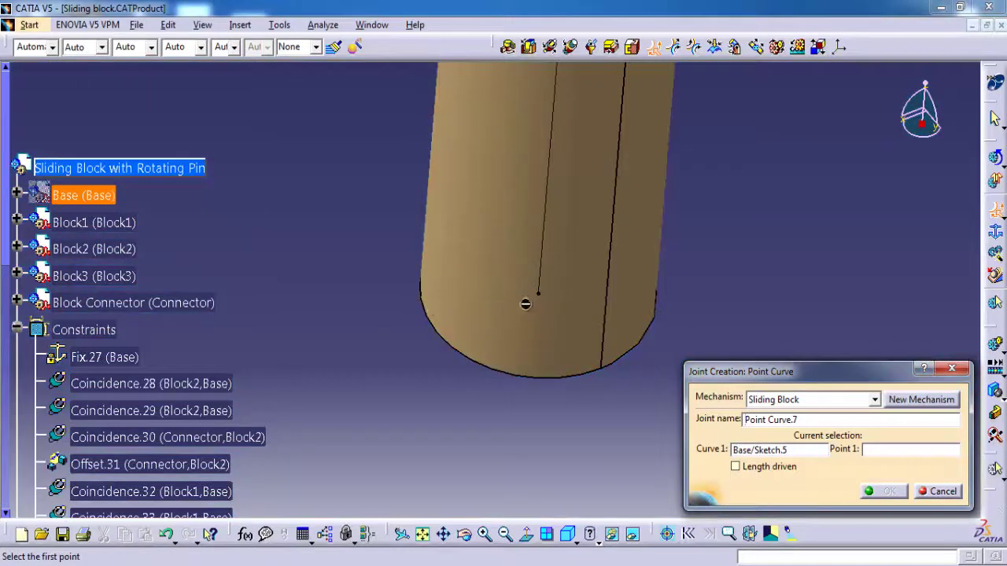
left_click(536, 294)
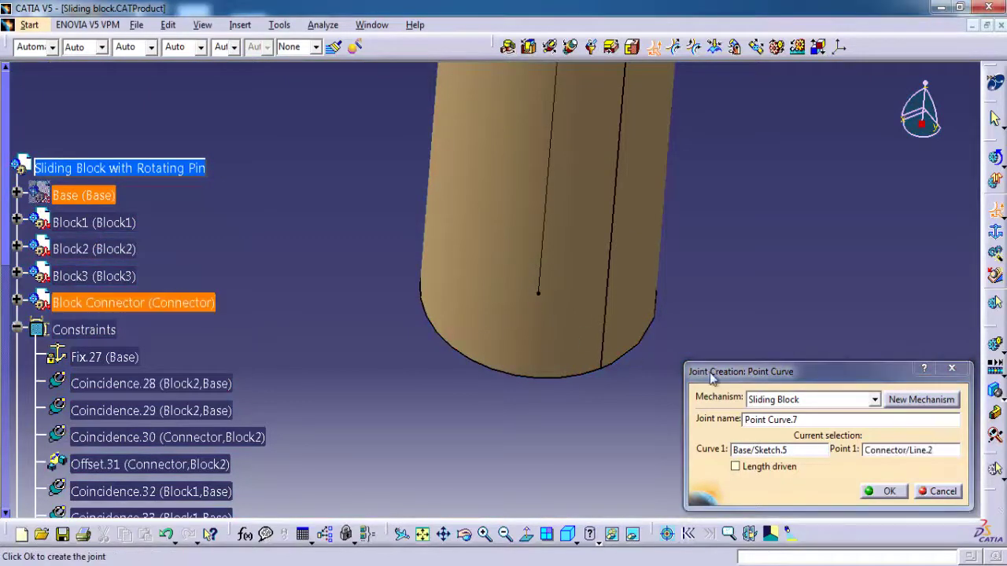
left_click(892, 494)
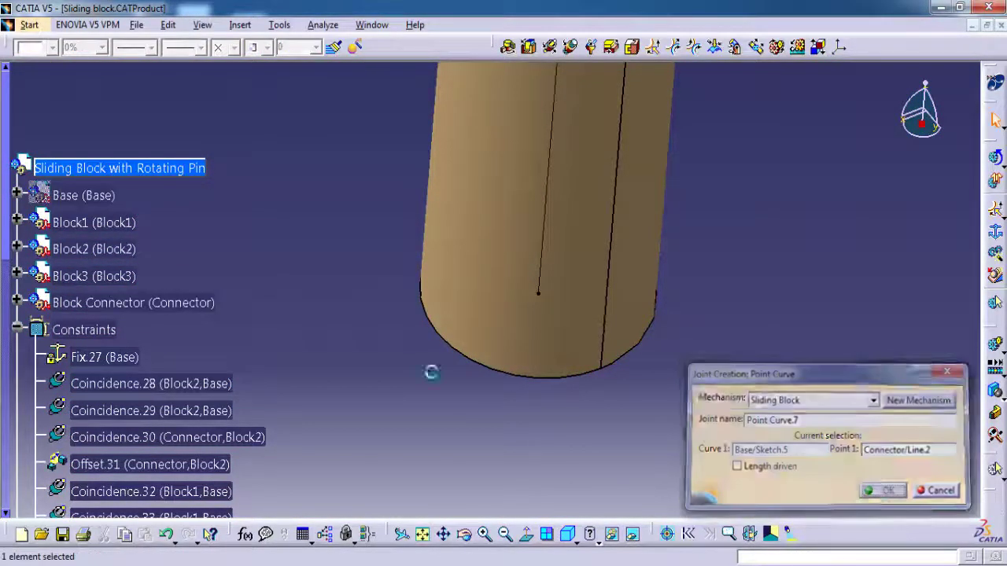
- Show the hidden Base part again
right_click(78, 195)
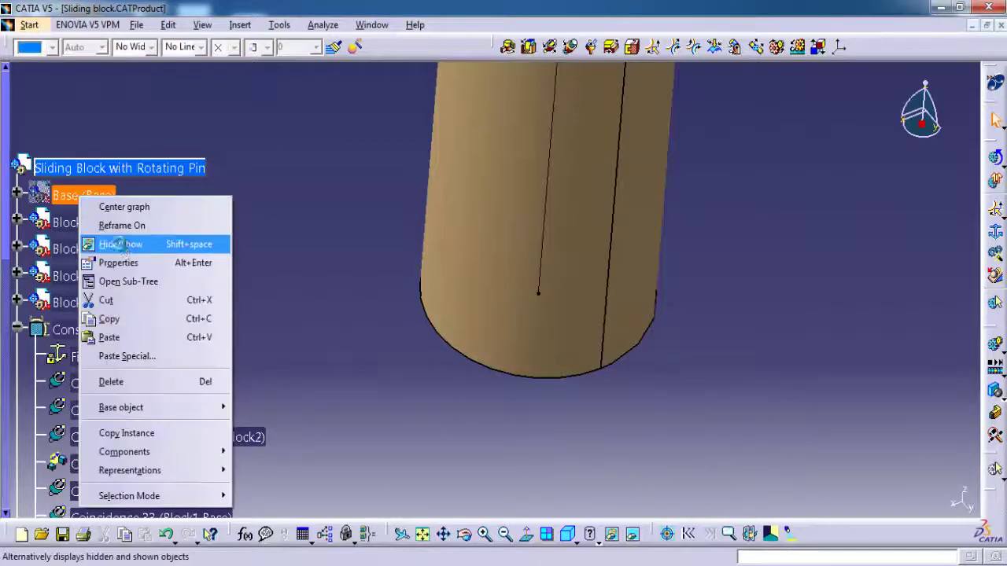
left_click(124, 243)
scroll(140, 274, "down", 6)
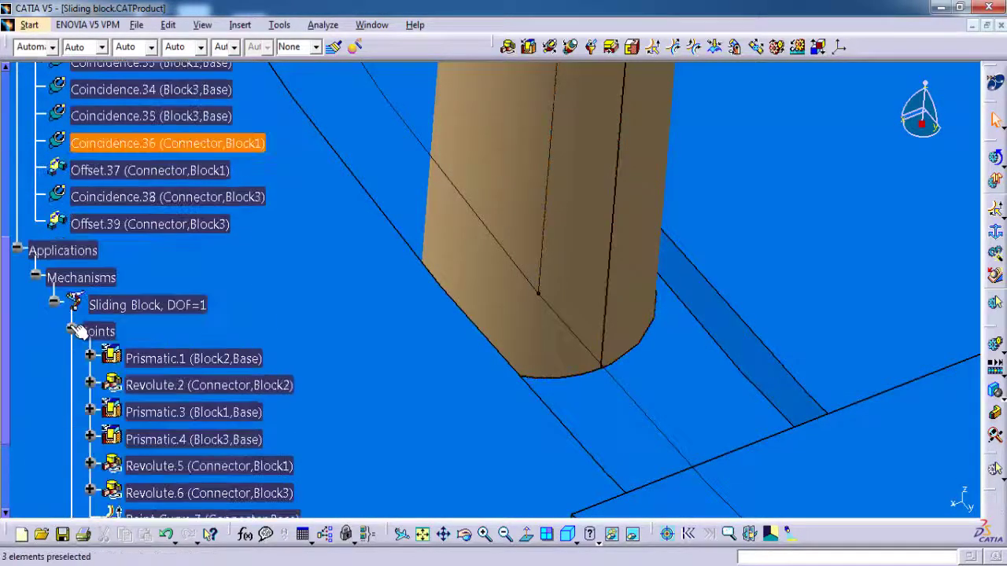
- Make the point curve joint between the Connector and the Base length driven, and acknowledge the information message
middle_click_drag(411, 331, 432, 336)
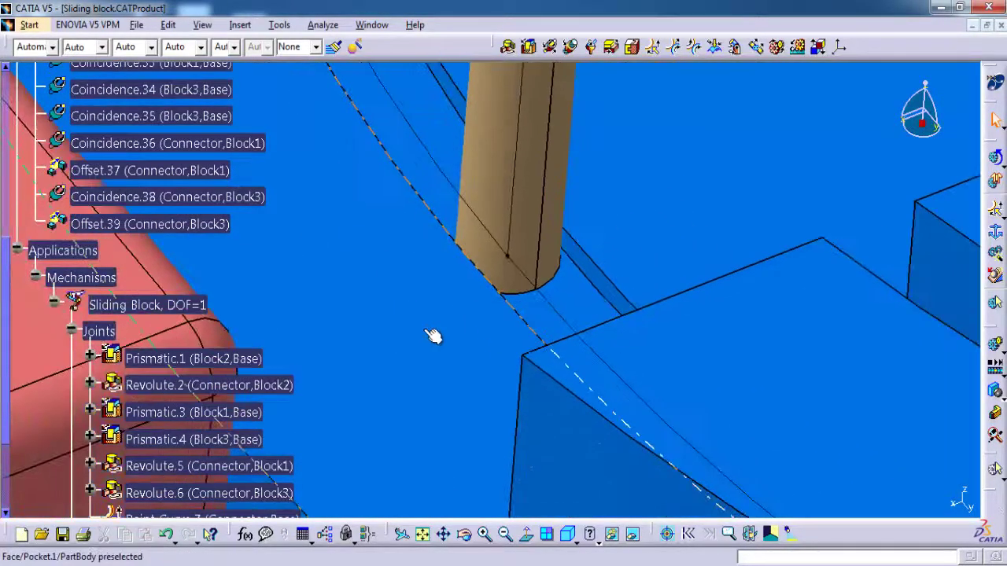
scroll(171, 346, "down", 3)
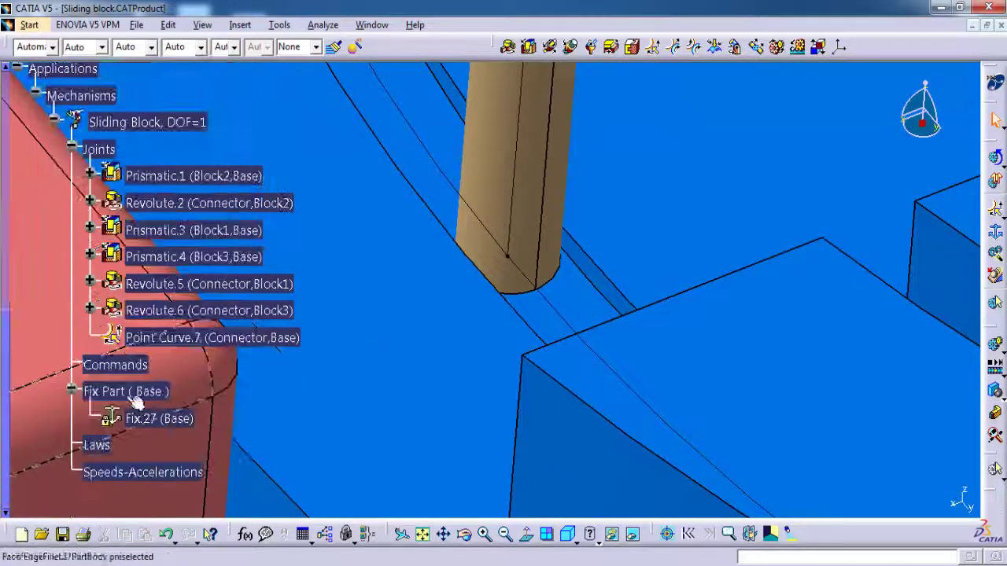
double_click(180, 348)
middle_click_drag(378, 299, 489, 391)
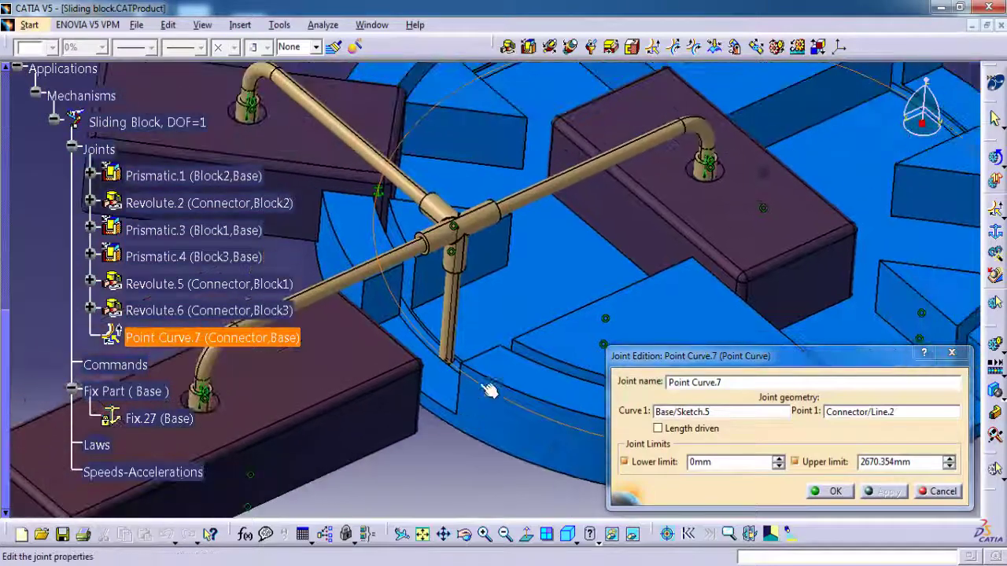
left_click(658, 428)
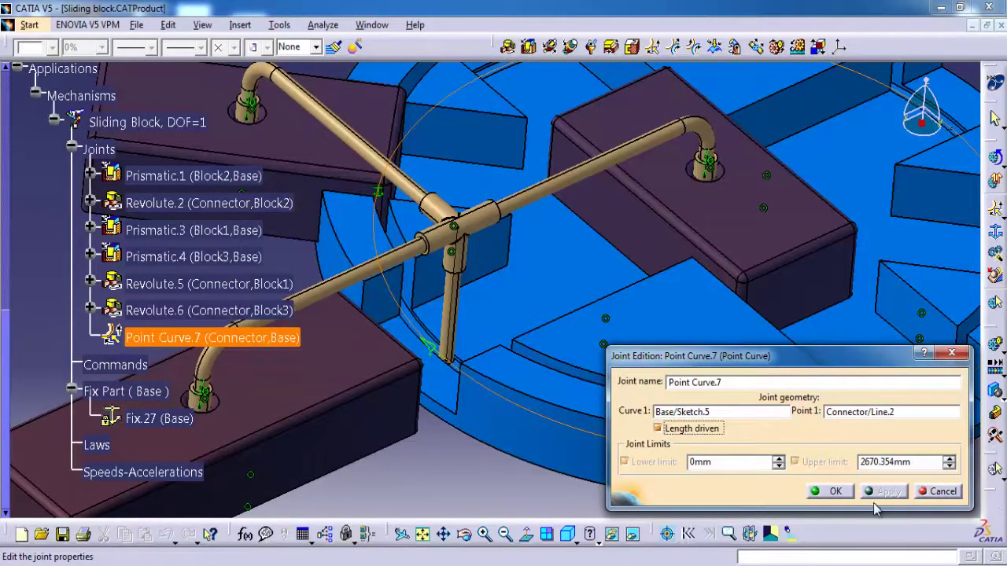
left_click(835, 492)
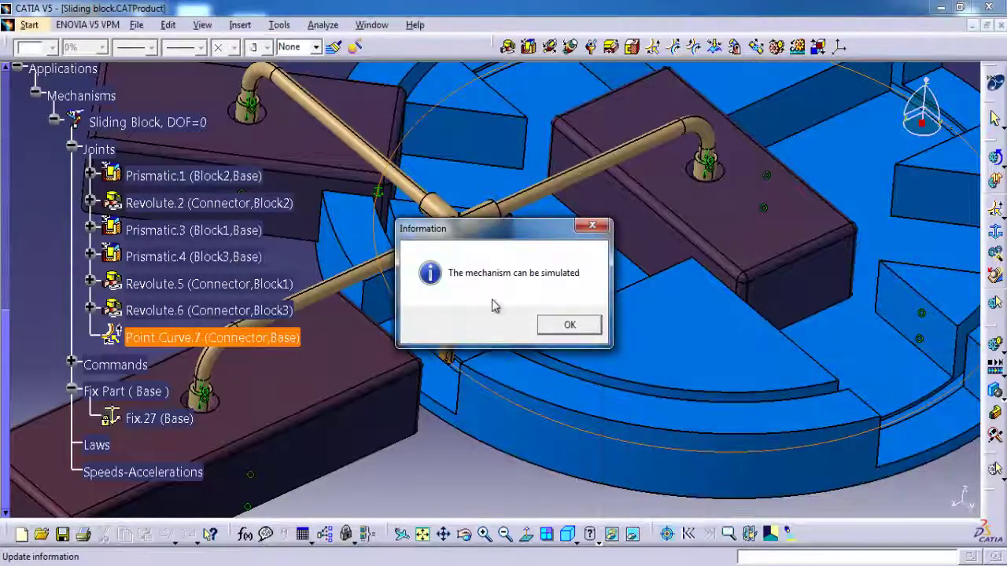
left_click(571, 323)
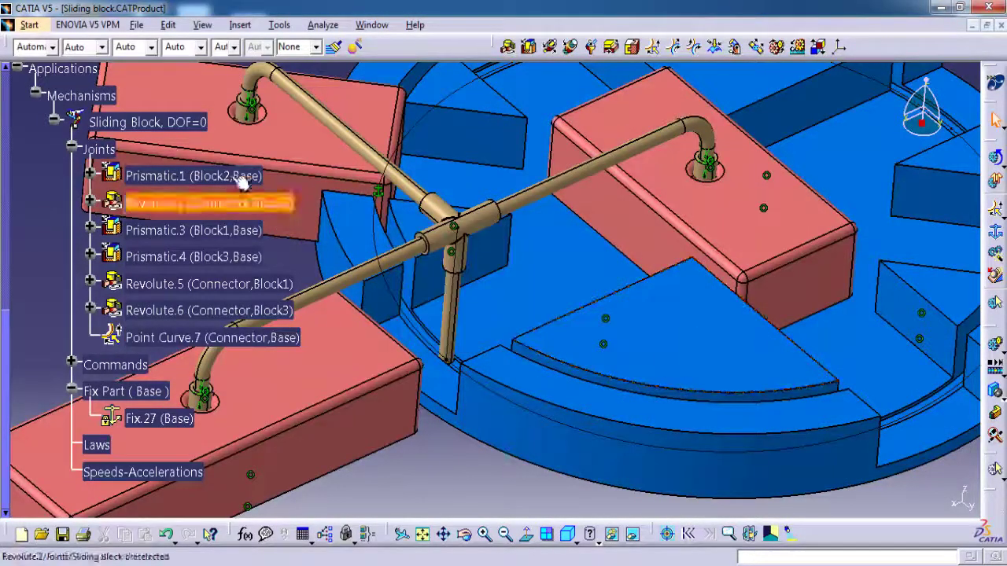
- Collapse the Joints, Applications and Constraints branches of the specification tree and hide all assembly constraints
middle_click_drag(446, 357, 474, 467)
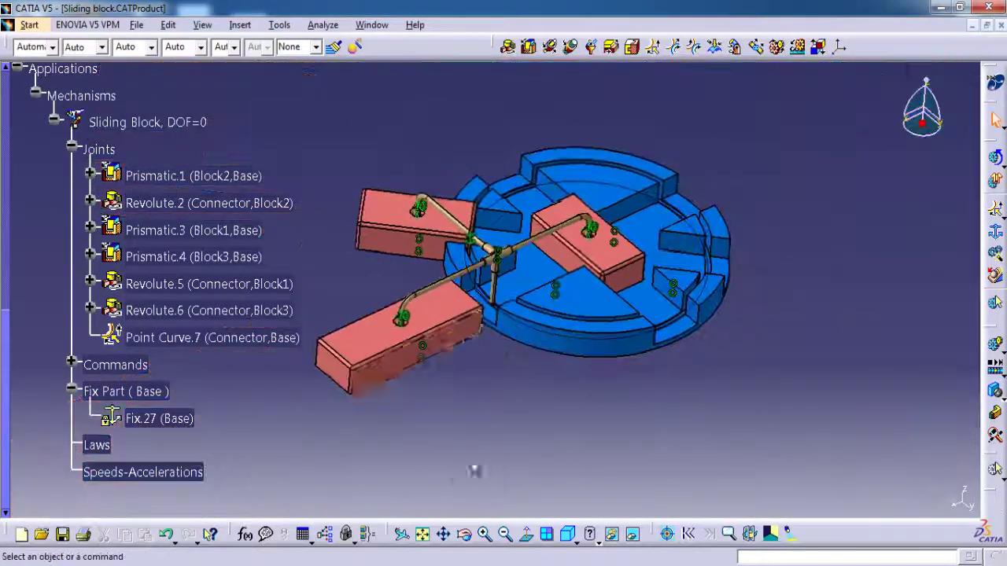
mouse_move(504, 395)
middle_mouse_down()
mouse_move(492, 432)
mouse_move(504, 437)
mouse_move(504, 410)
middle_mouse_up()
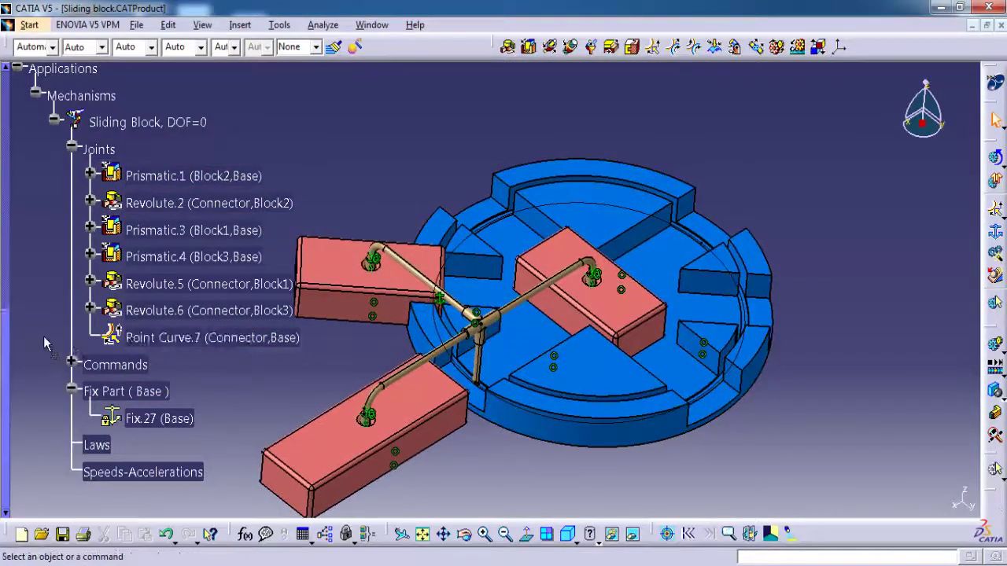
scroll(44, 343, "up", 2)
left_click(72, 193)
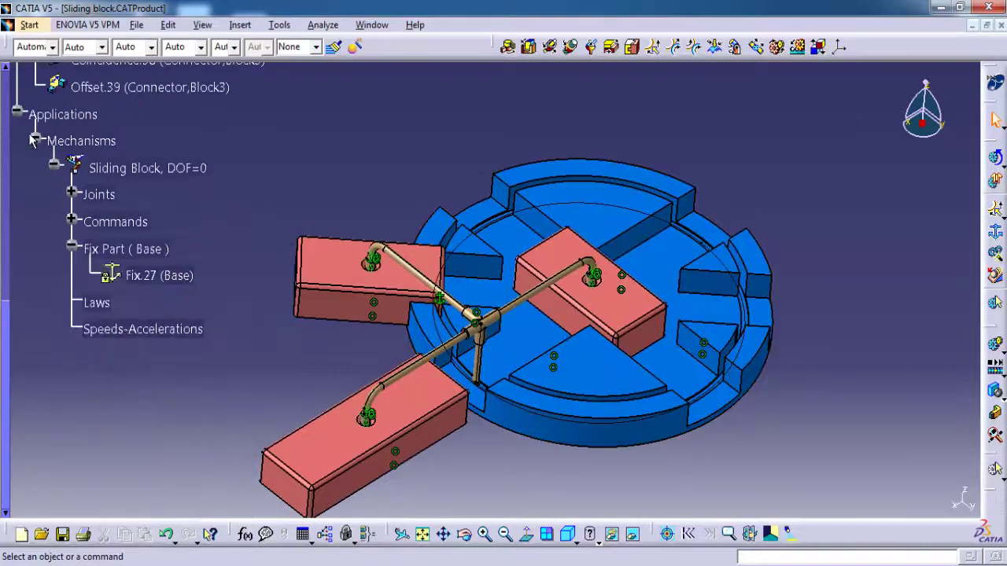
left_click(18, 113)
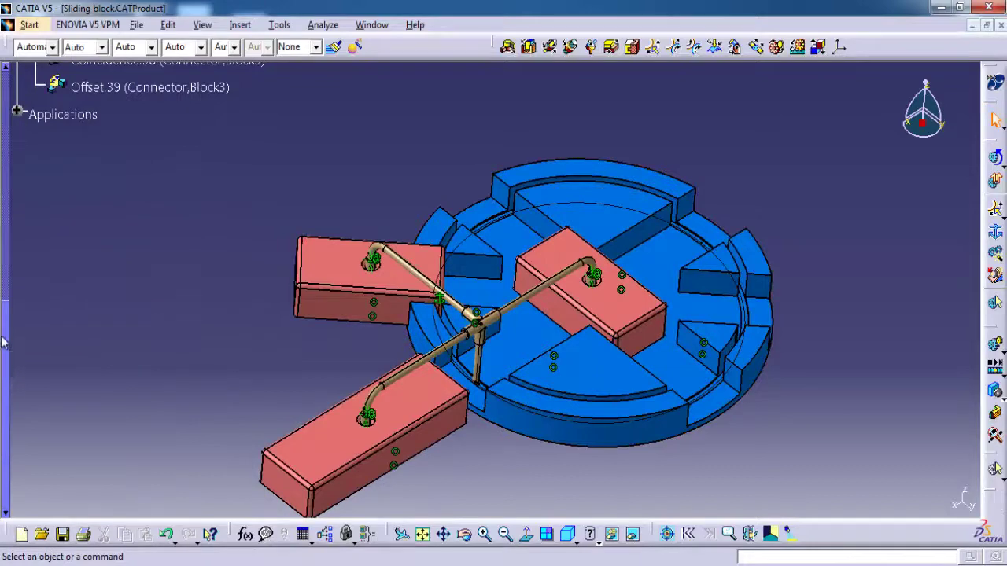
left_click_drag(8, 328, 8, 98)
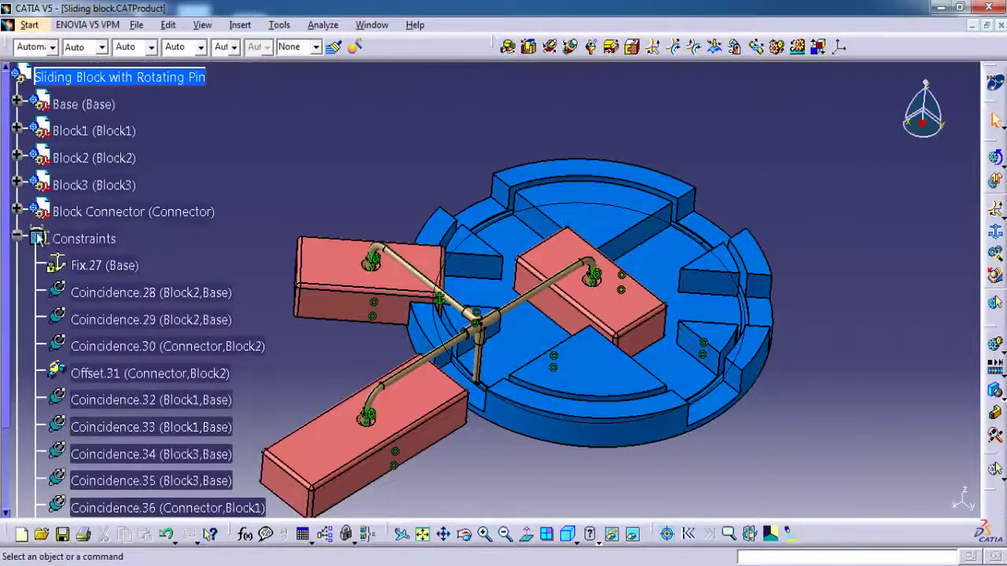
left_click(19, 238)
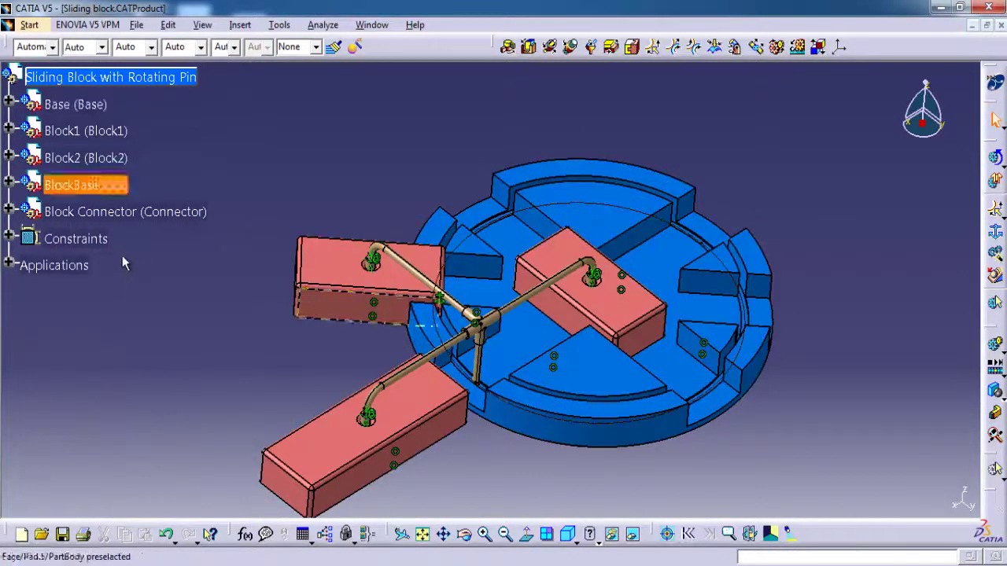
right_click(91, 241)
left_click(130, 291)
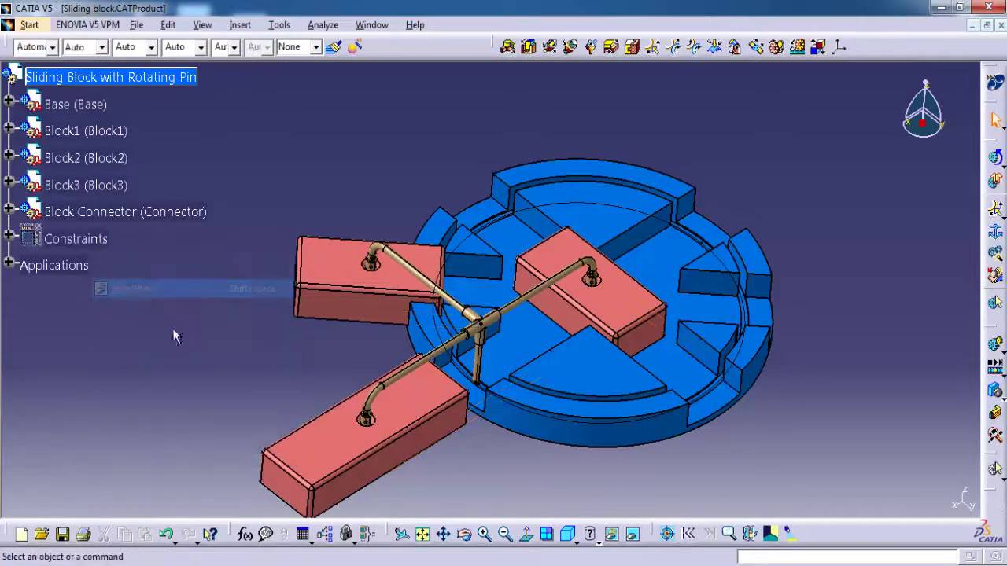
- Confirm the custom view mode settings and hide the circular guide sketch on the Base
middle_click_drag(562, 434, 520, 425)
left_click(595, 543)
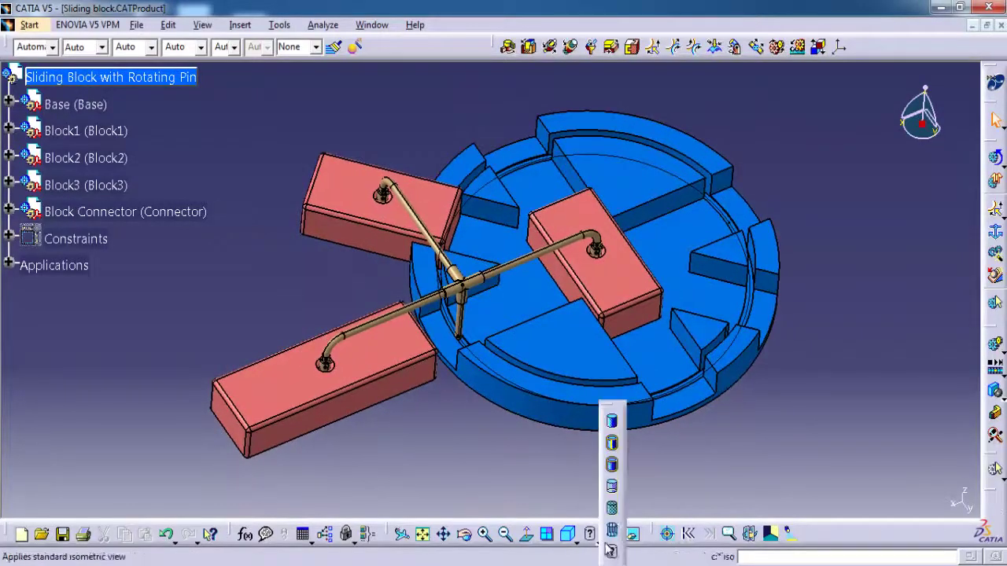
left_click(614, 557)
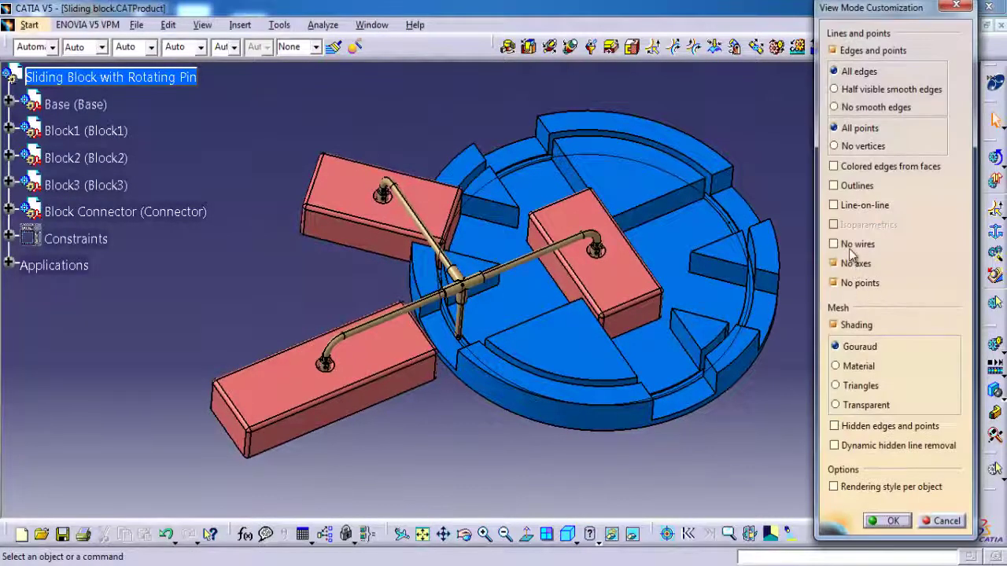
left_click(892, 522)
scroll(771, 417, "up", 1)
middle_click_drag(771, 415, 667, 422)
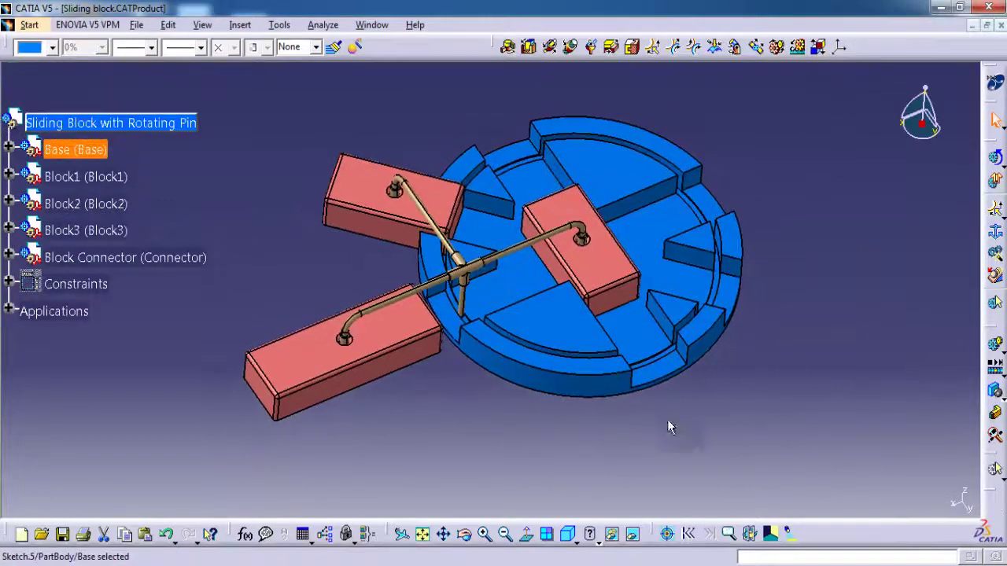
- Open the command-based kinematics simulation for the Sliding Block mechanism
middle_click_drag(571, 414, 568, 450)
left_click(995, 302)
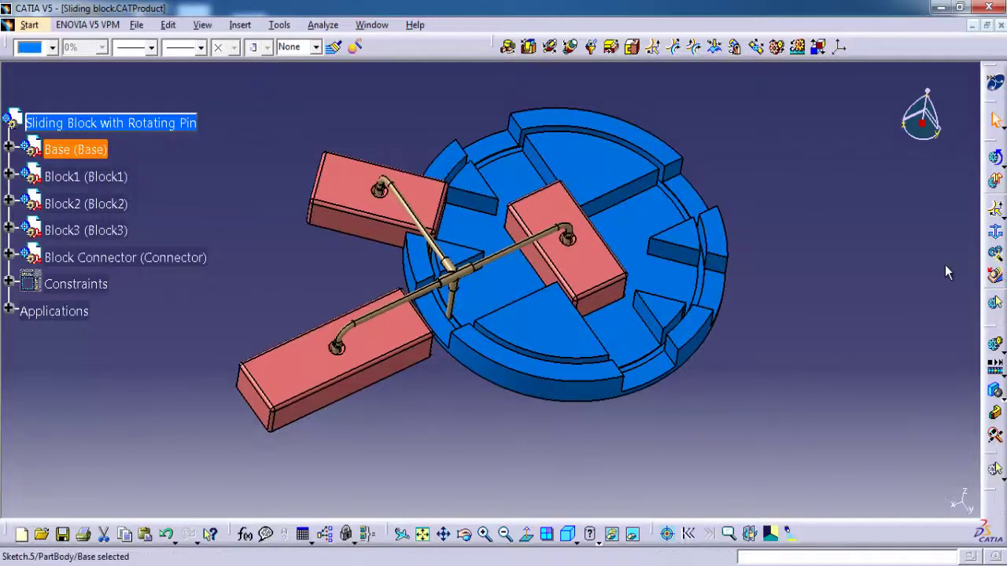
left_click(996, 161)
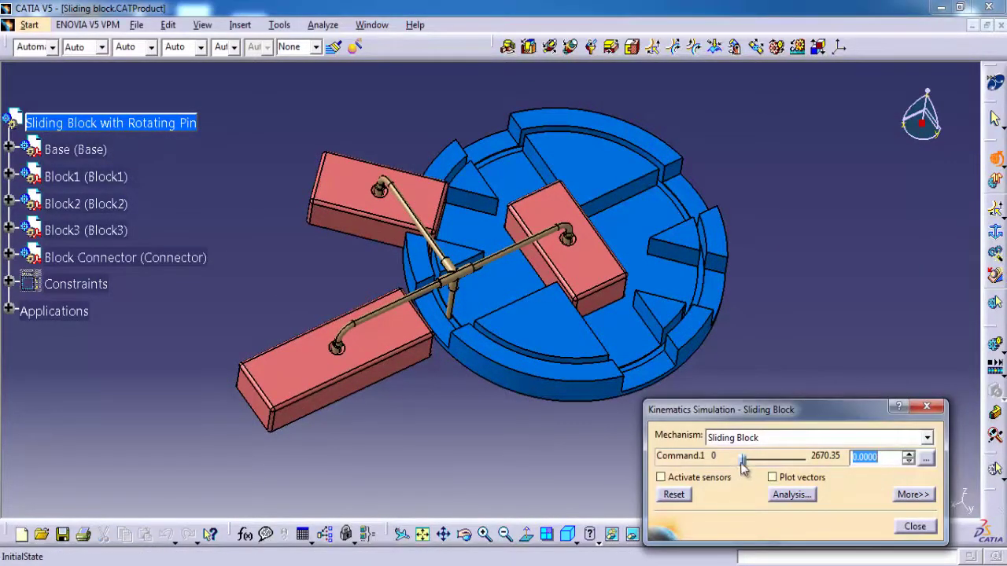
- Run the Sliding Block mechanism through its full Command.1 range and close the kinematics simulation
left_click_drag(743, 461, 840, 476)
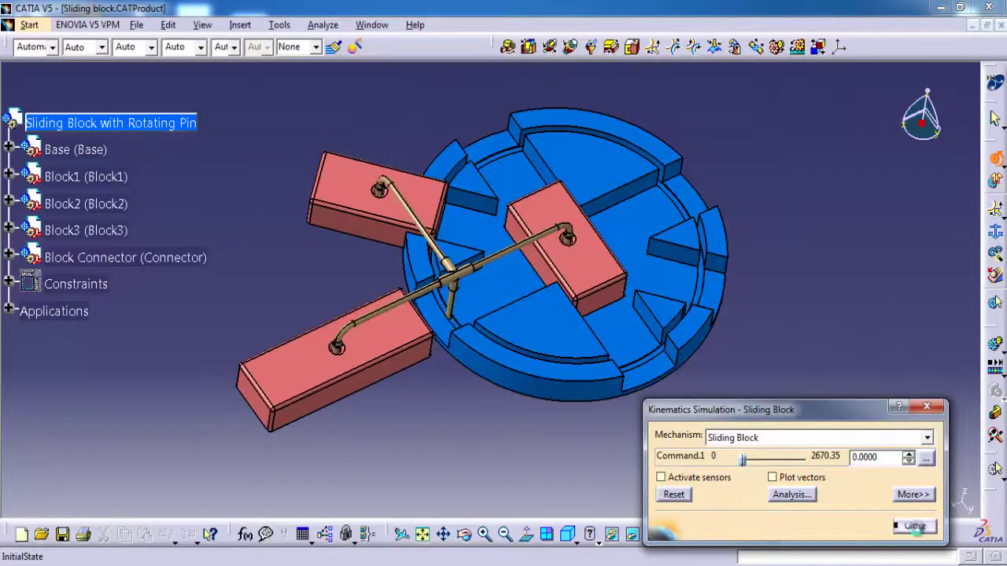
left_click(915, 526)
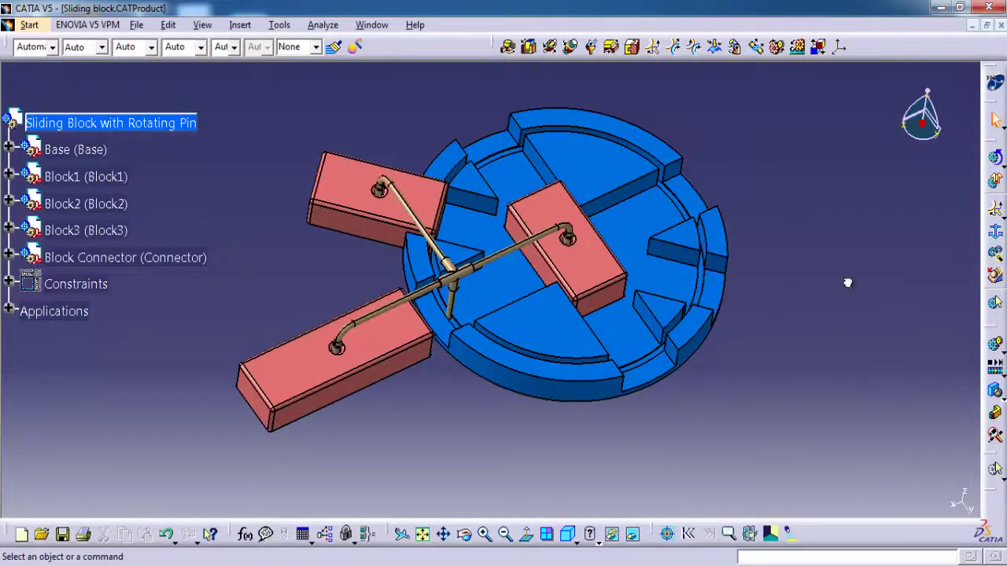
- Create a recordable simulation with the Sliding Block mechanism as its simulation object
left_click(995, 346)
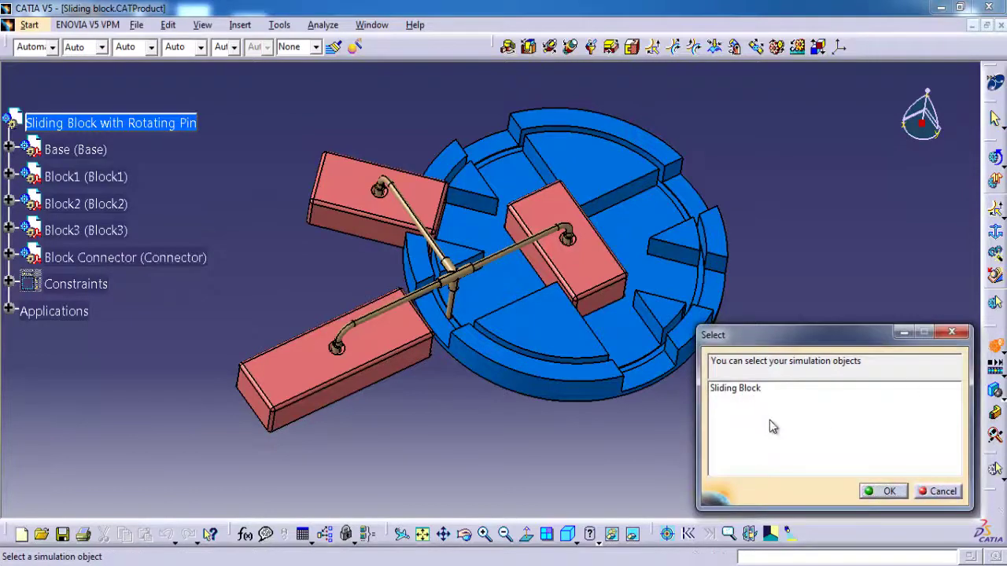
left_click(769, 392)
left_click(883, 491)
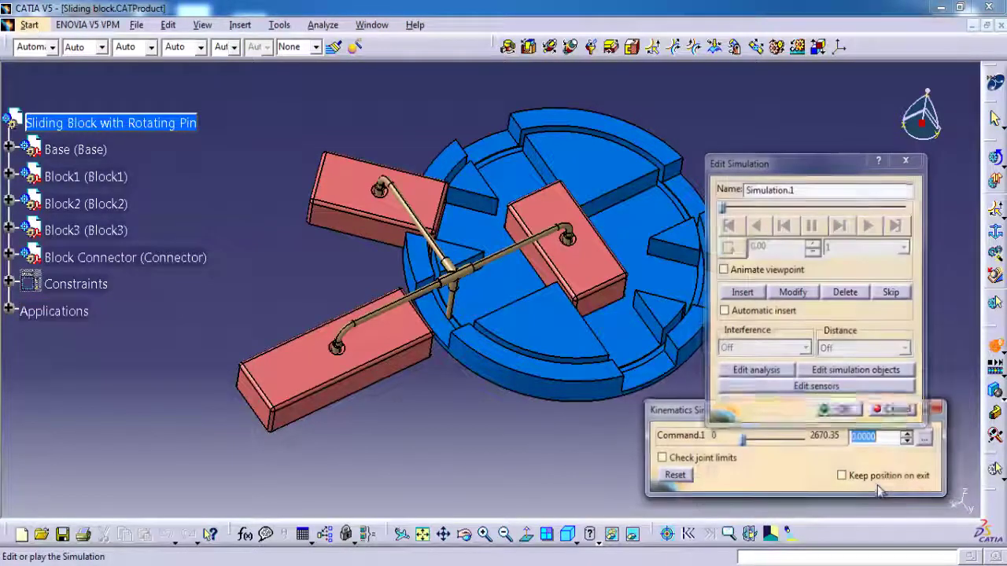
- Enable automatic insert, record the motion by driving Command.1 from 0 to its 2670.35 maximum, and close the kinematics command controls
left_click(724, 311)
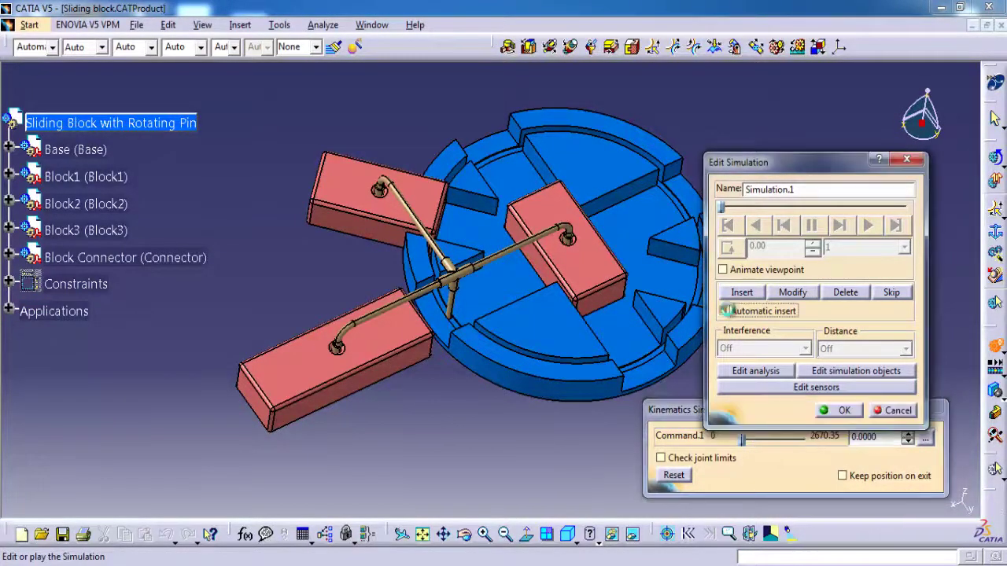
left_click(703, 429)
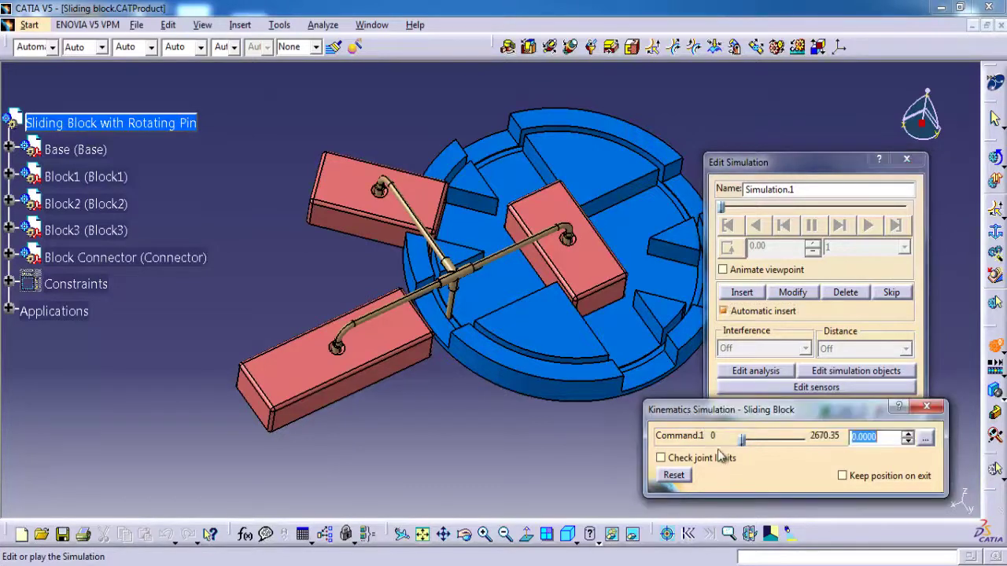
left_click_drag(742, 439, 826, 455)
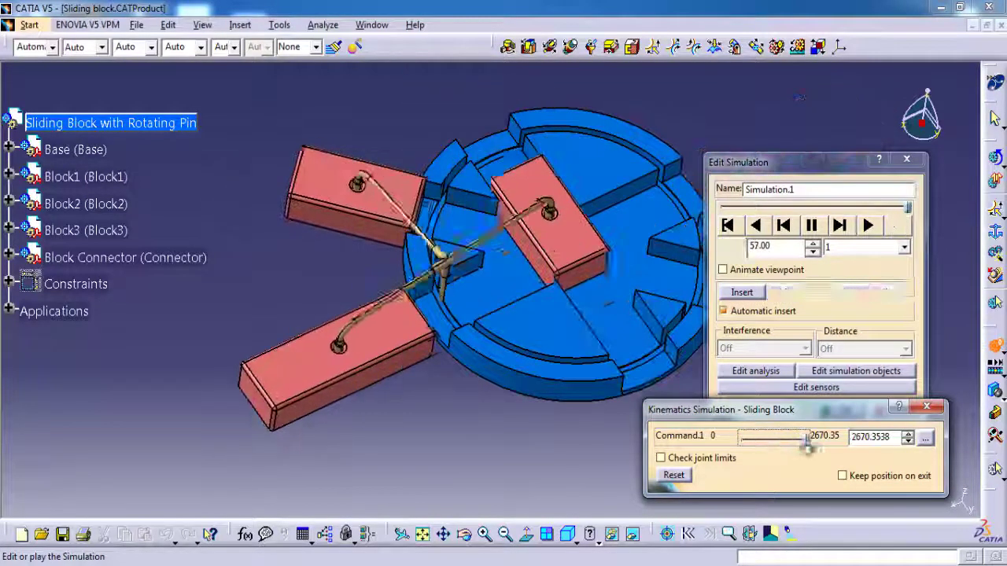
left_click(926, 409)
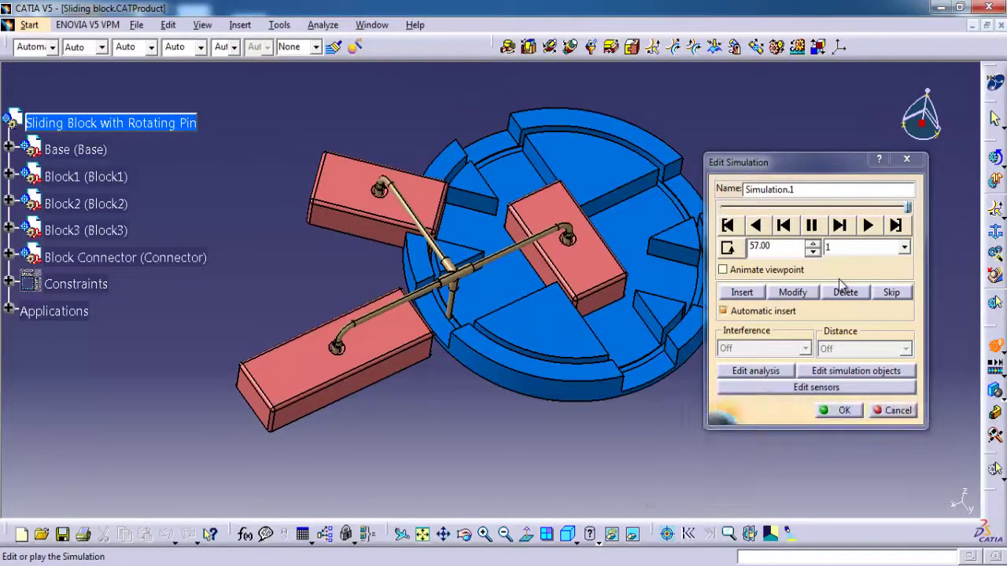
- Play the recorded simulation in a loop, trying interpolation steps of 0.2, 0.02 and 0.1 before setting the step back to 1
left_click(868, 226)
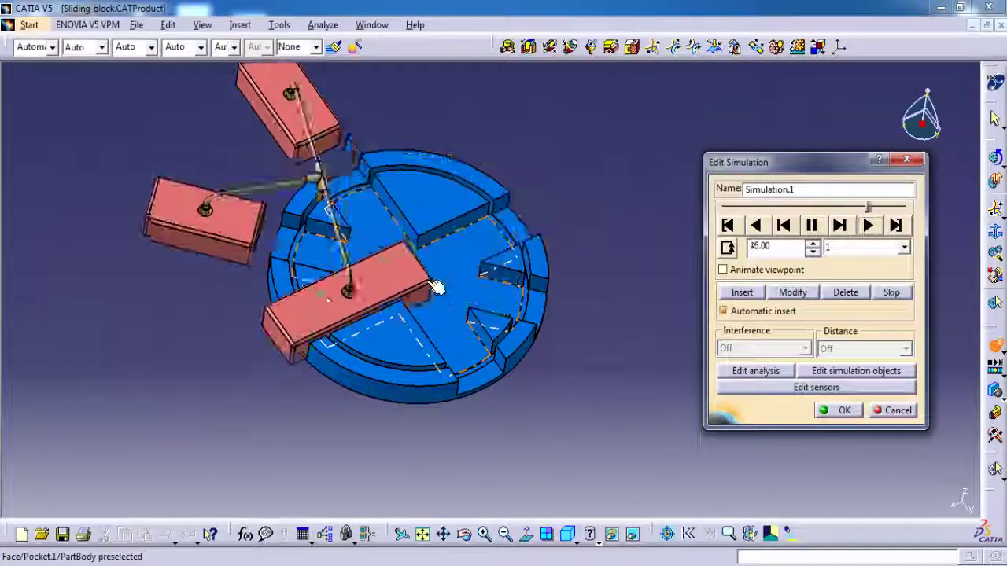
middle_click_drag(427, 286, 400, 295)
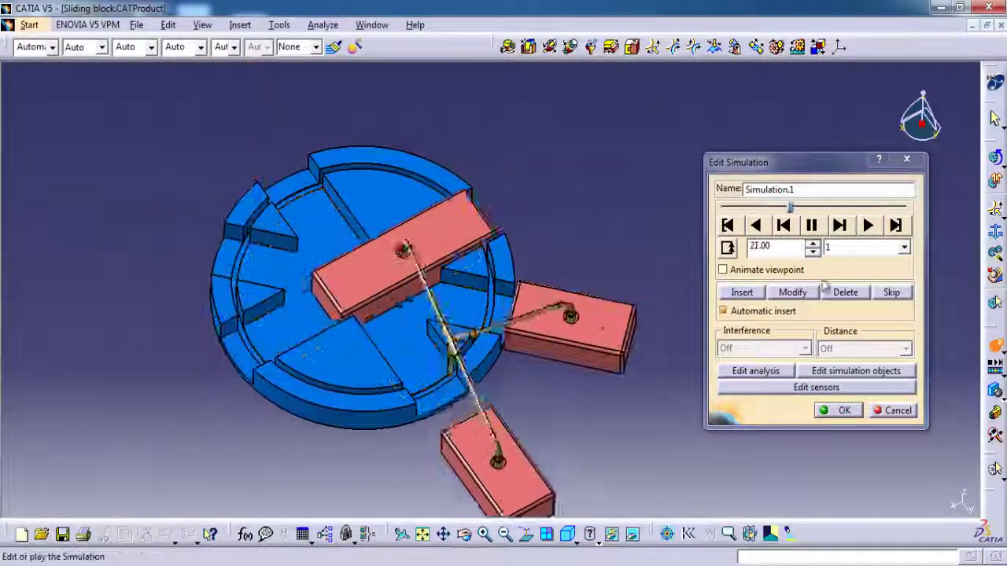
left_click(904, 247)
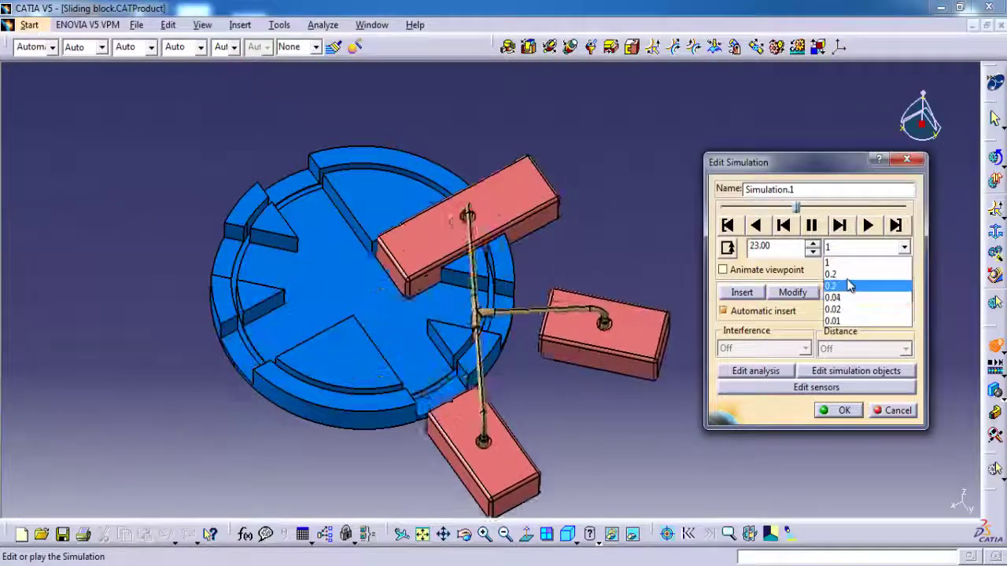
left_click(848, 276)
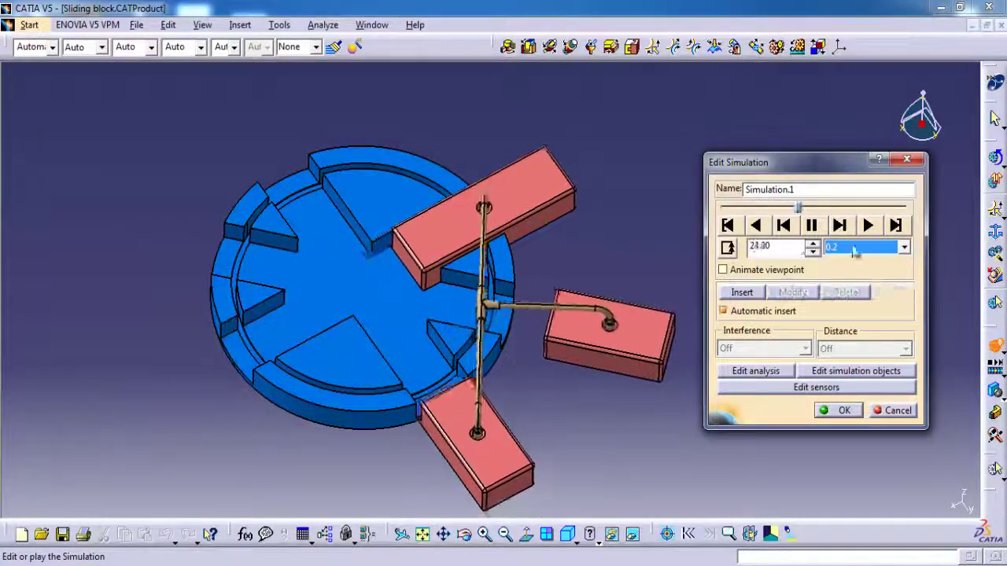
left_click(904, 247)
left_click(857, 313)
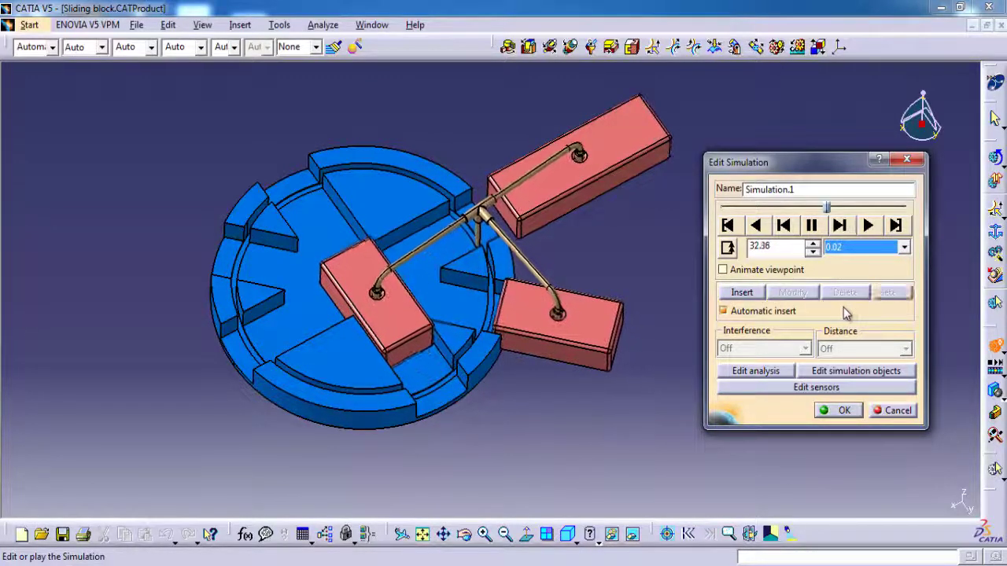
left_click(858, 247)
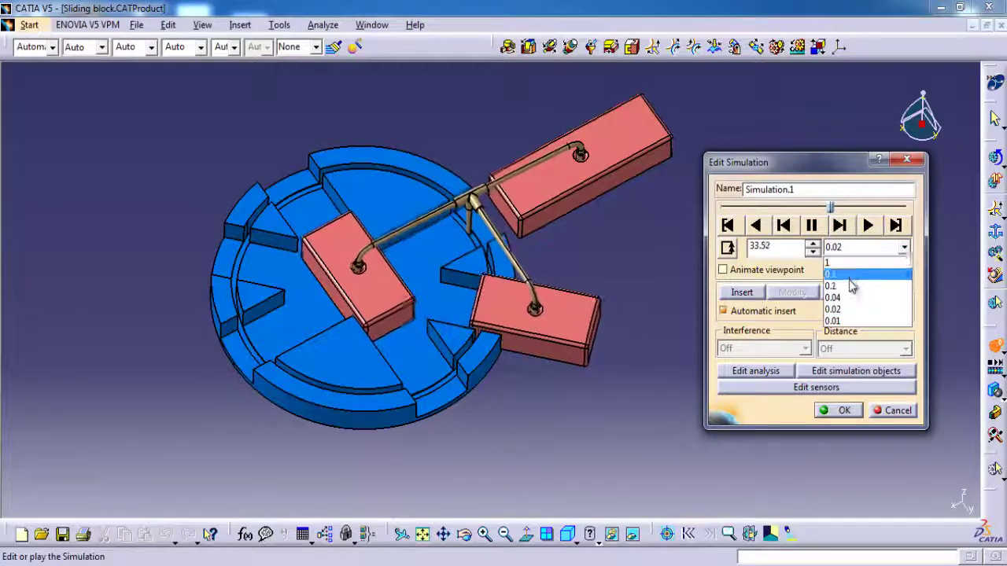
left_click(846, 286)
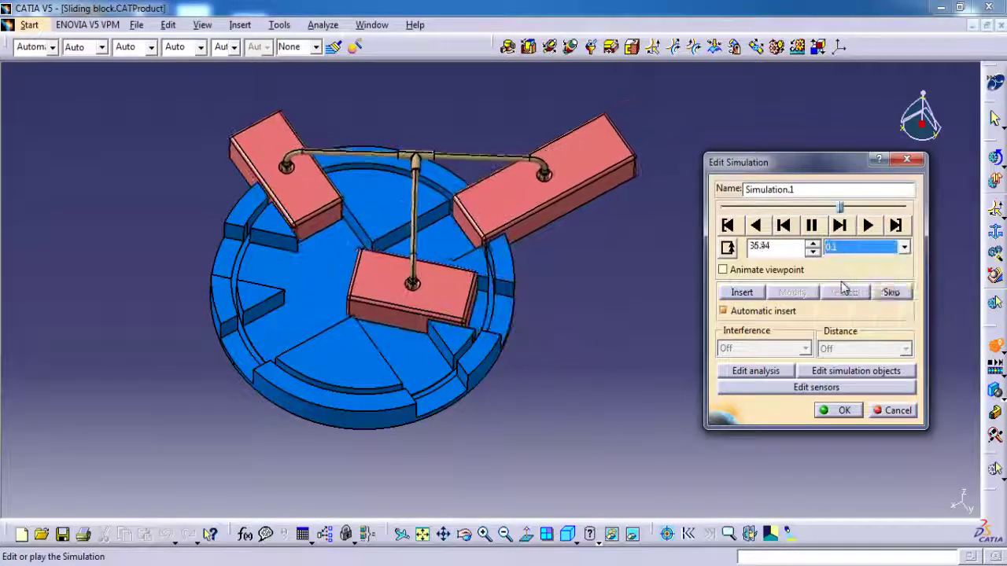
left_click(845, 247)
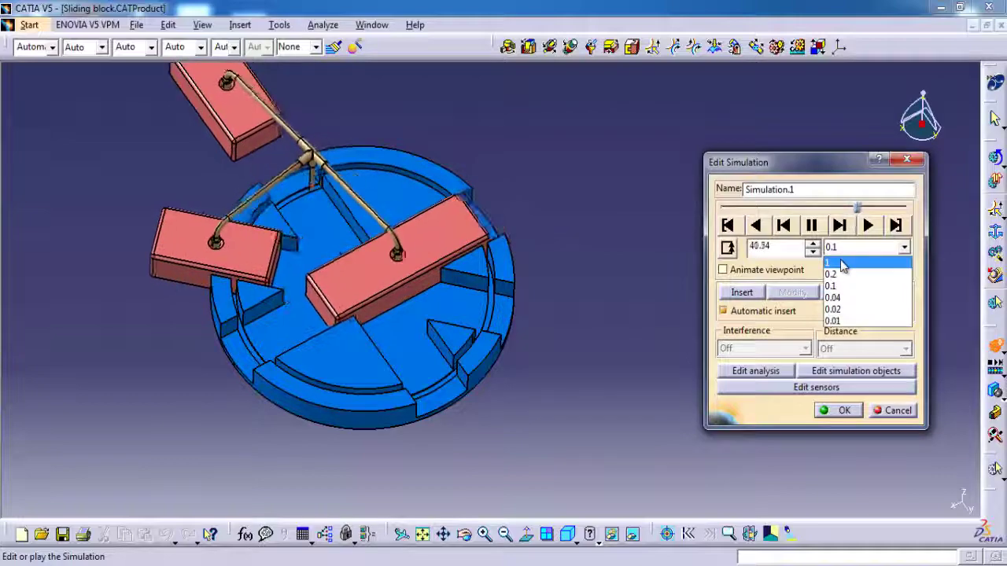
left_click(842, 265)
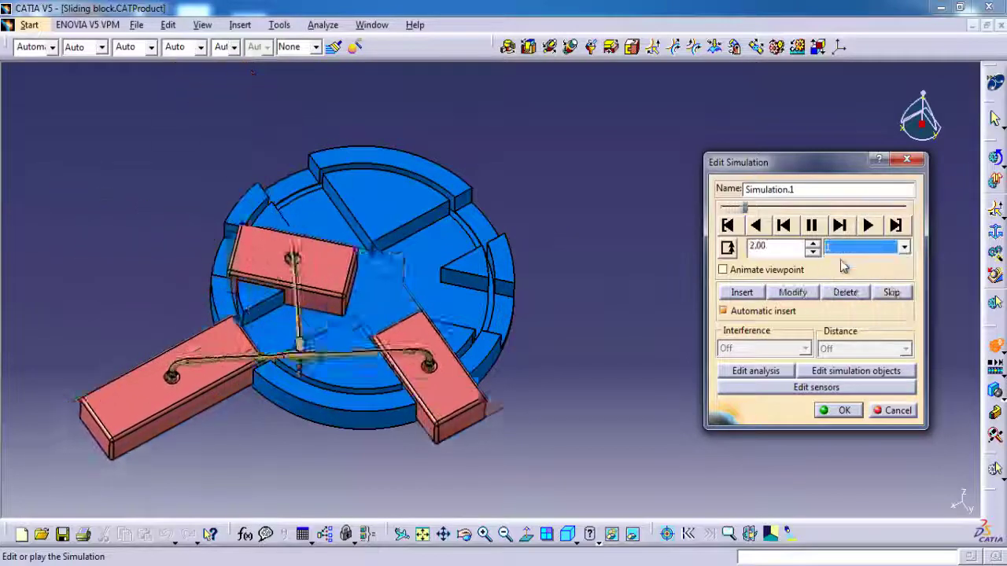